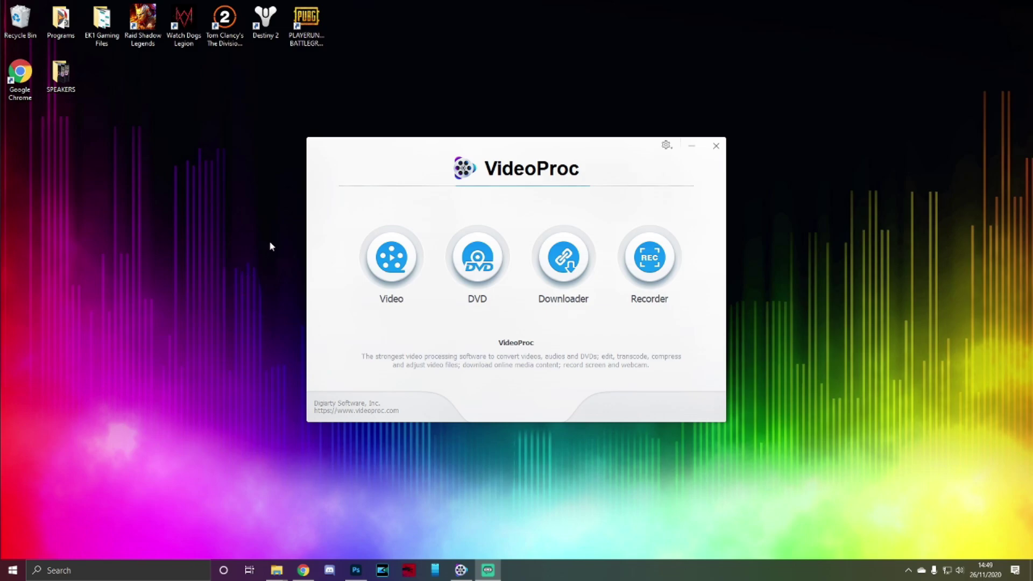
Step: Load the video THE GOOD OLD DAYS from the MEDIA (E:) drive into the video converter
left_click(390, 258)
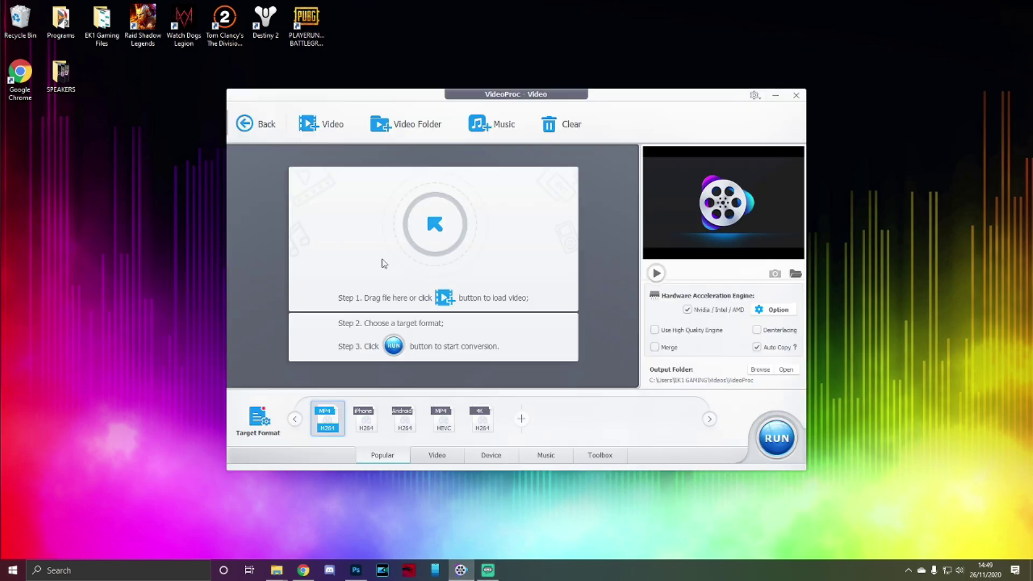
left_click(340, 125)
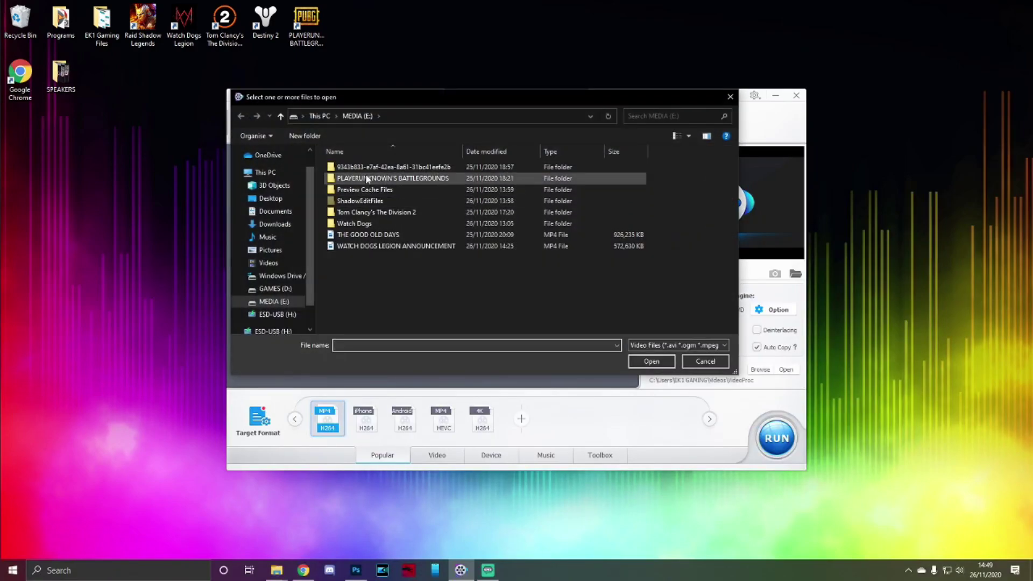
double_click(401, 234)
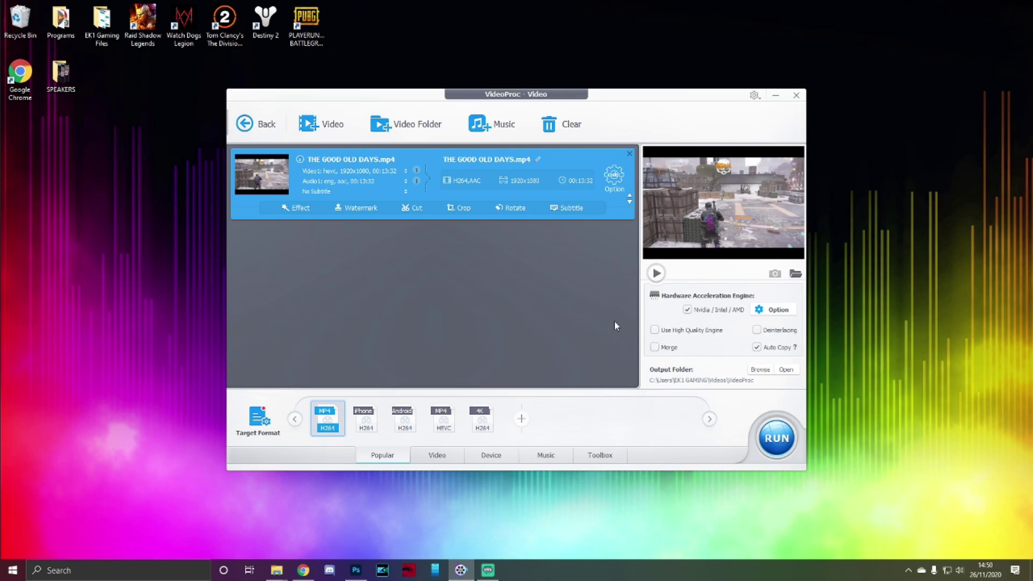
Step: Switch to Photoshop and set up a new landscape document 1280 pixels wide and 720 pixels high
left_click(355, 570)
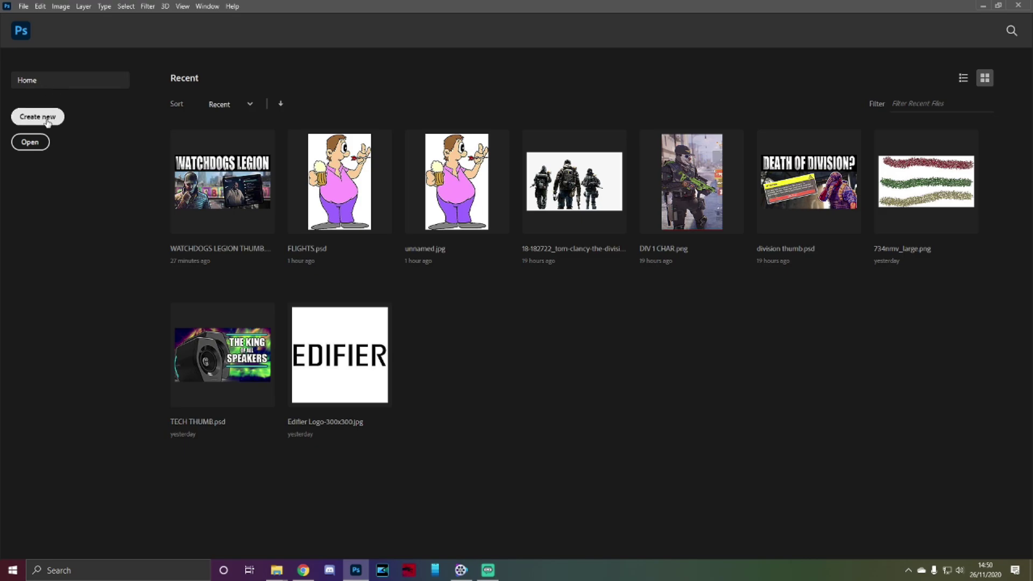
left_click(23, 6)
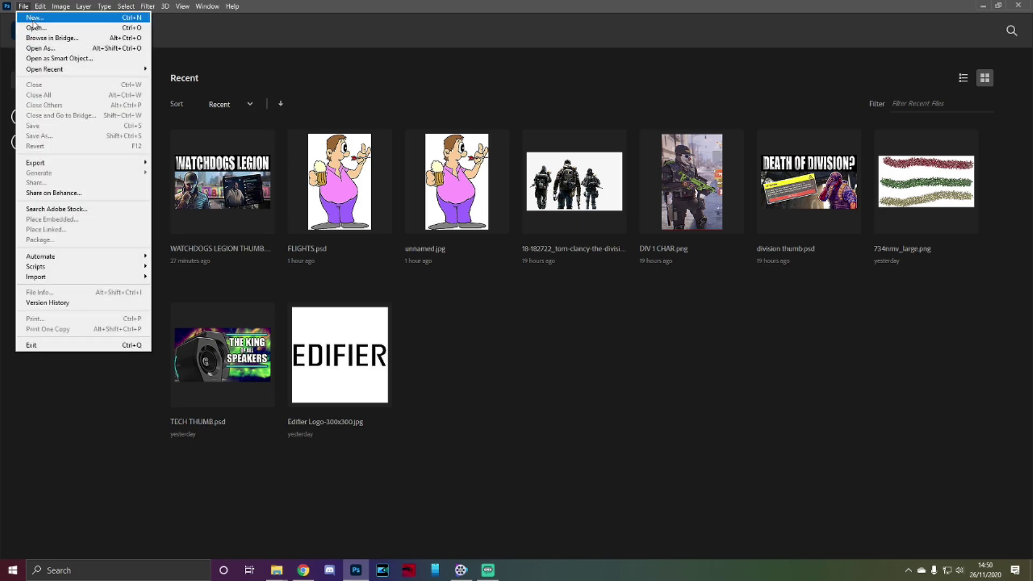
left_click(32, 17)
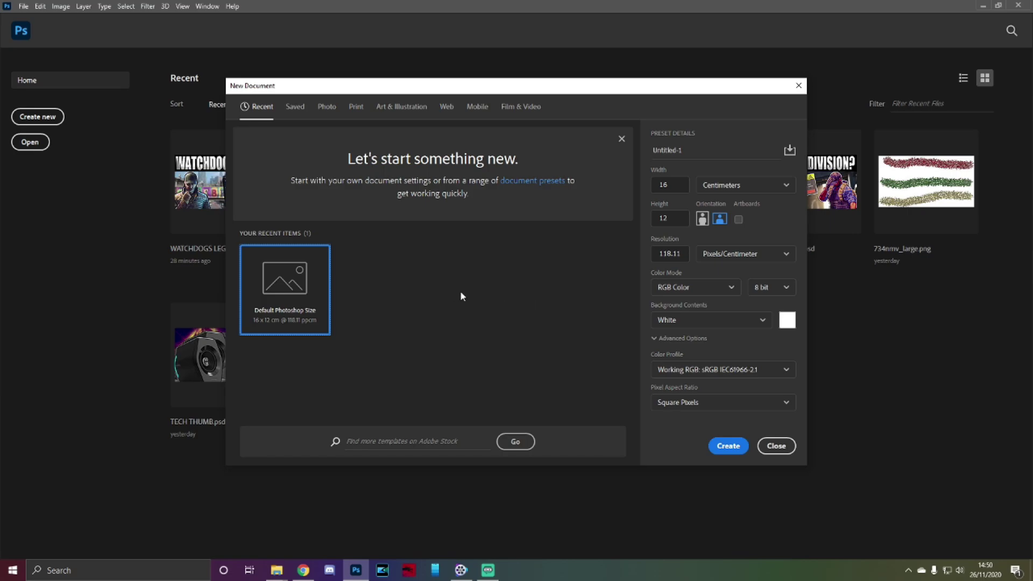
left_click(735, 187)
left_click(721, 204)
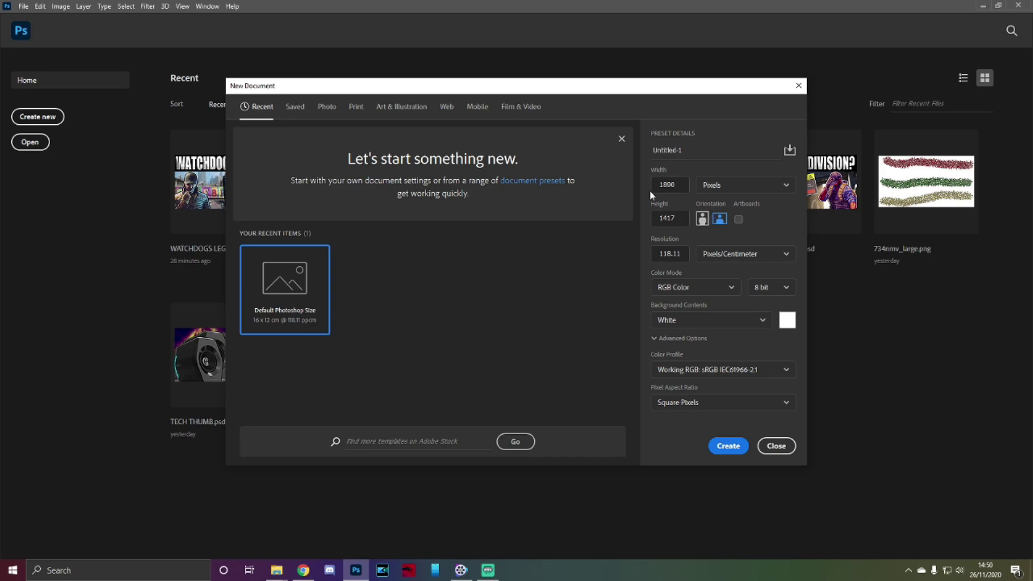
double_click(681, 184)
type("1280")
key("Tab")
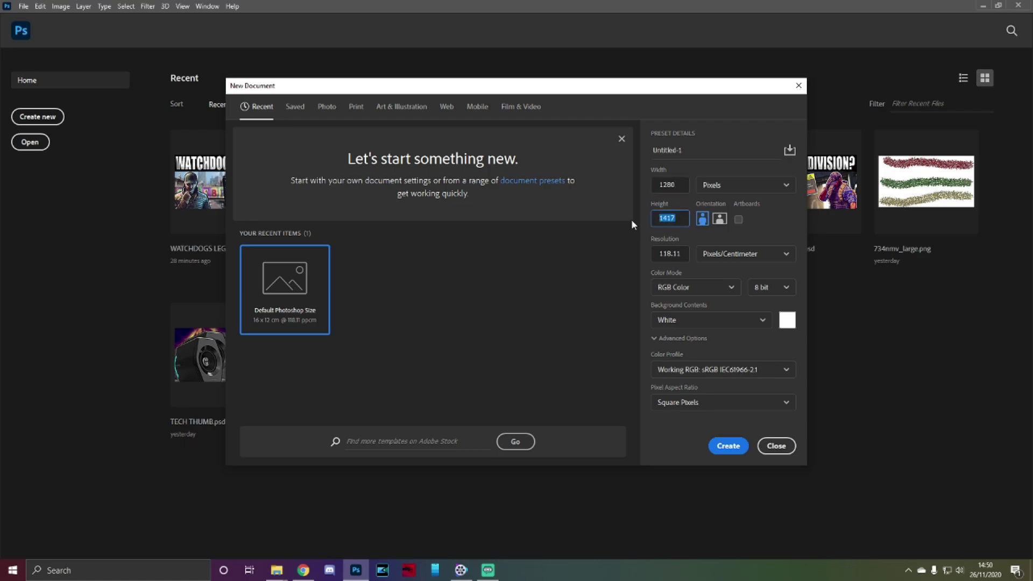
type("720")
left_click(720, 219)
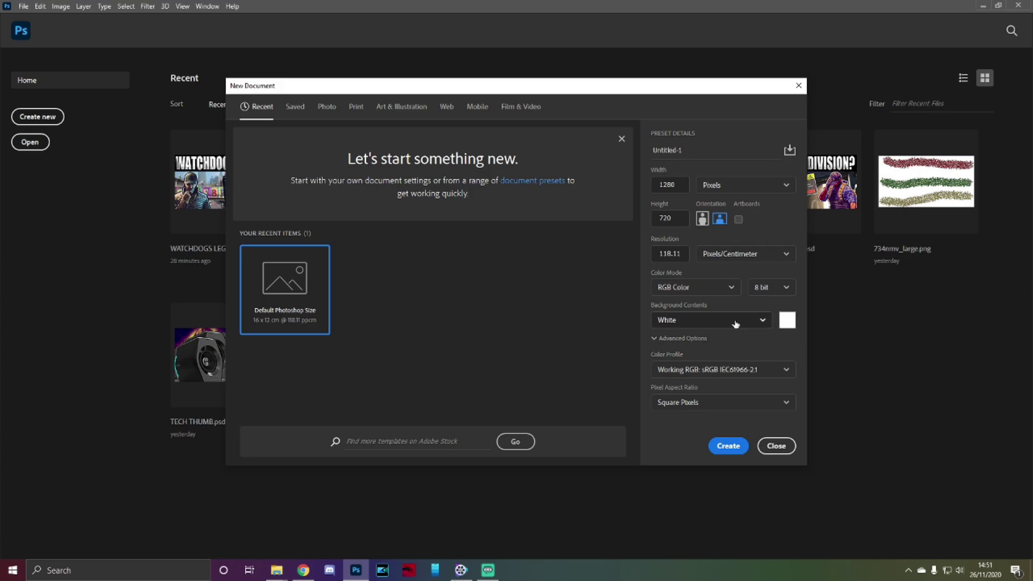
Step: Set the new document's background contents to Transparent and create the document
left_click(714, 321)
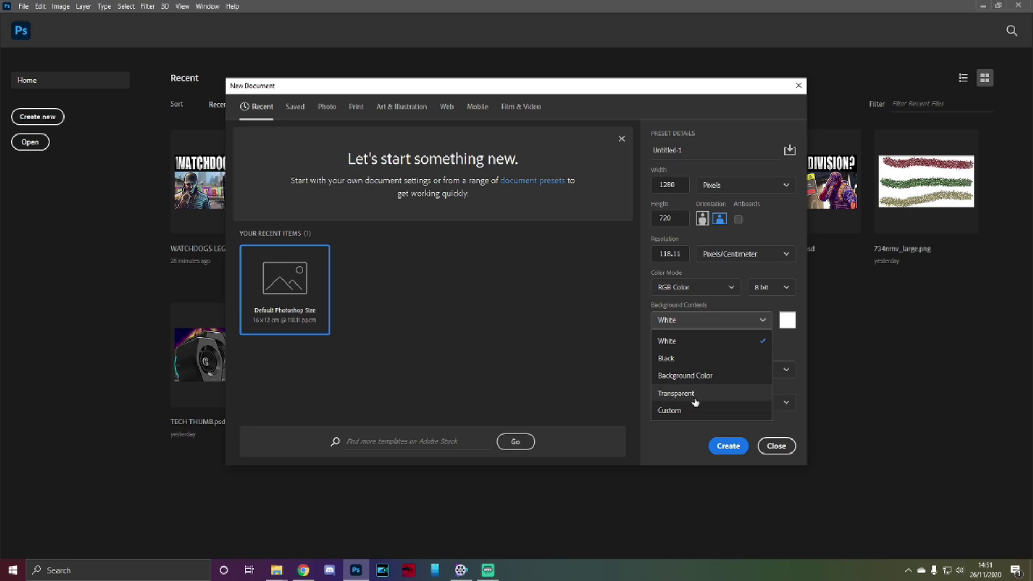
left_click(676, 394)
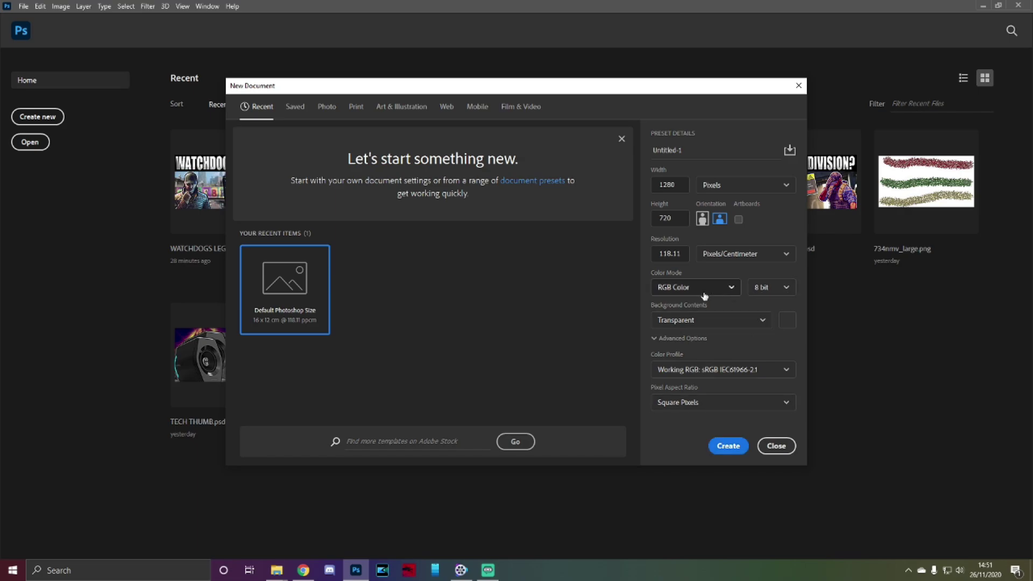
left_click(728, 446)
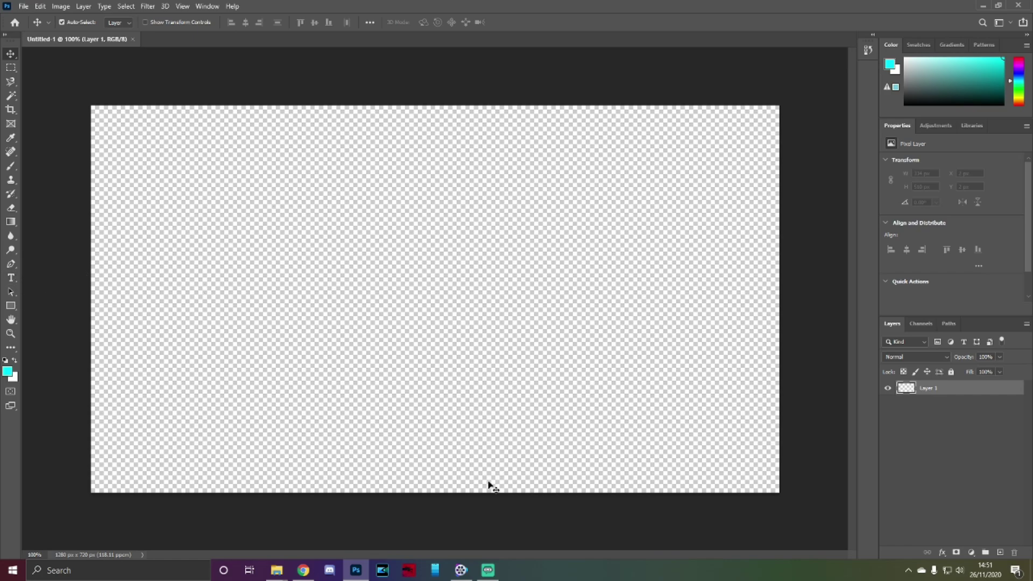
Step: Add the text "sample" in 72 pt white Impact and move it to about the middle of the canvas
left_click(10, 278)
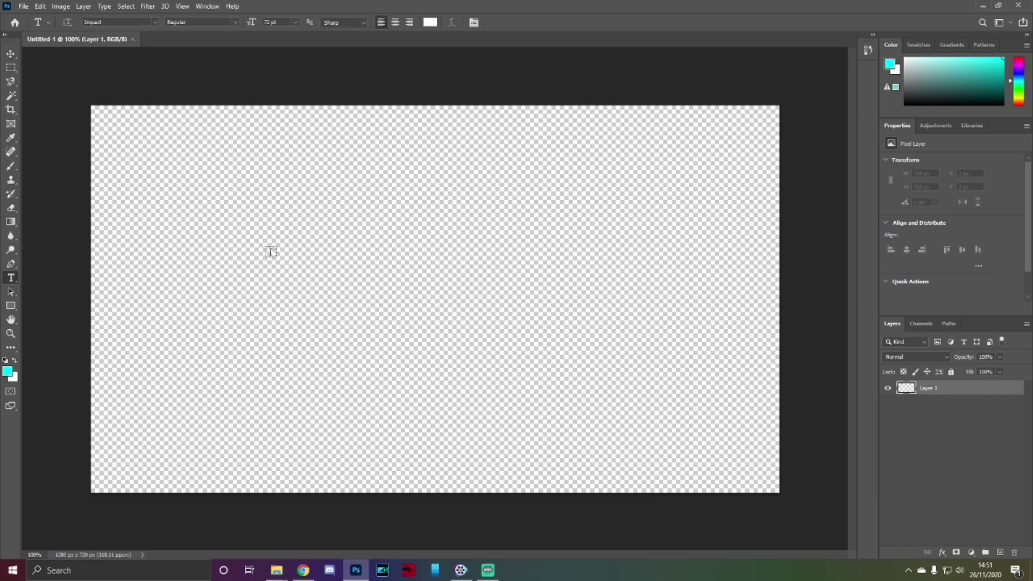
left_click(339, 248)
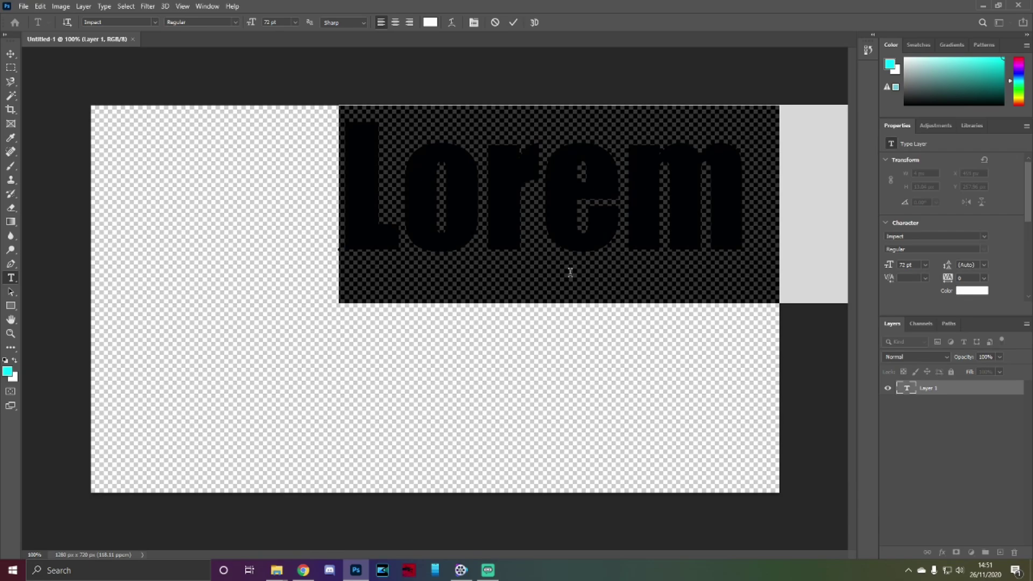
type("sample")
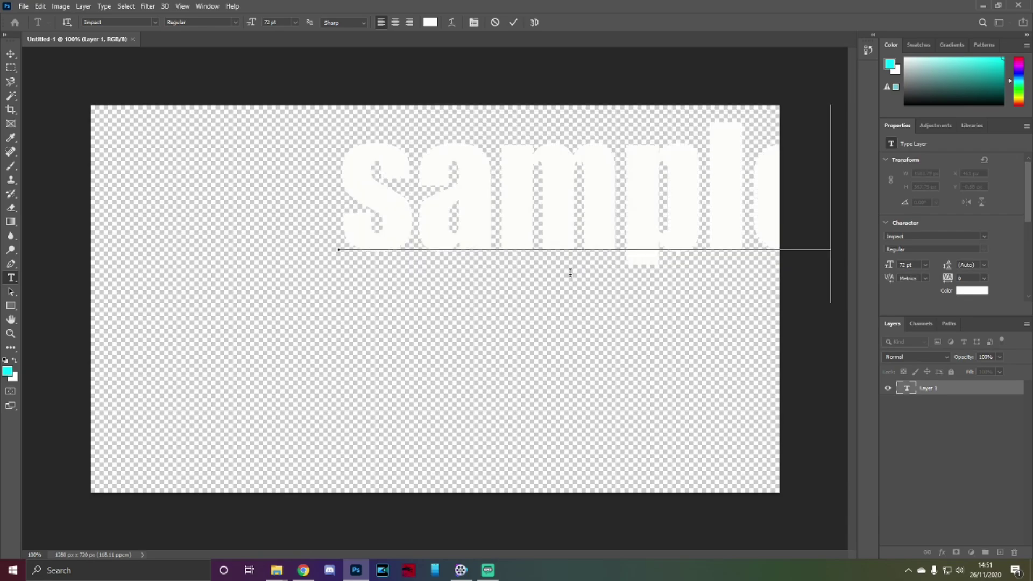
left_click(10, 54)
left_click_drag(490, 224, 353, 317)
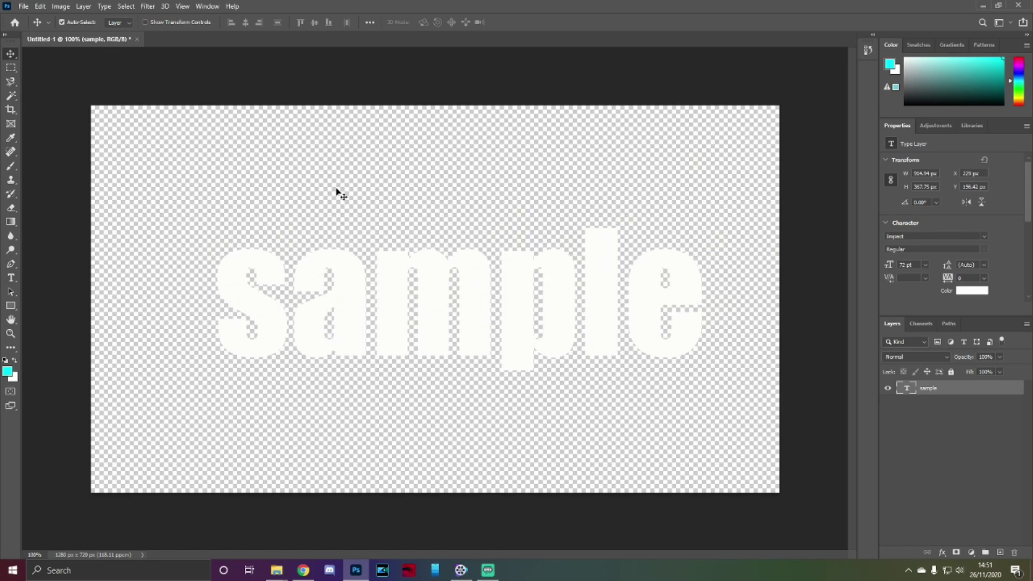
Step: Quick-export the document as a PNG named "test 1" to the Desktop
left_click(24, 6)
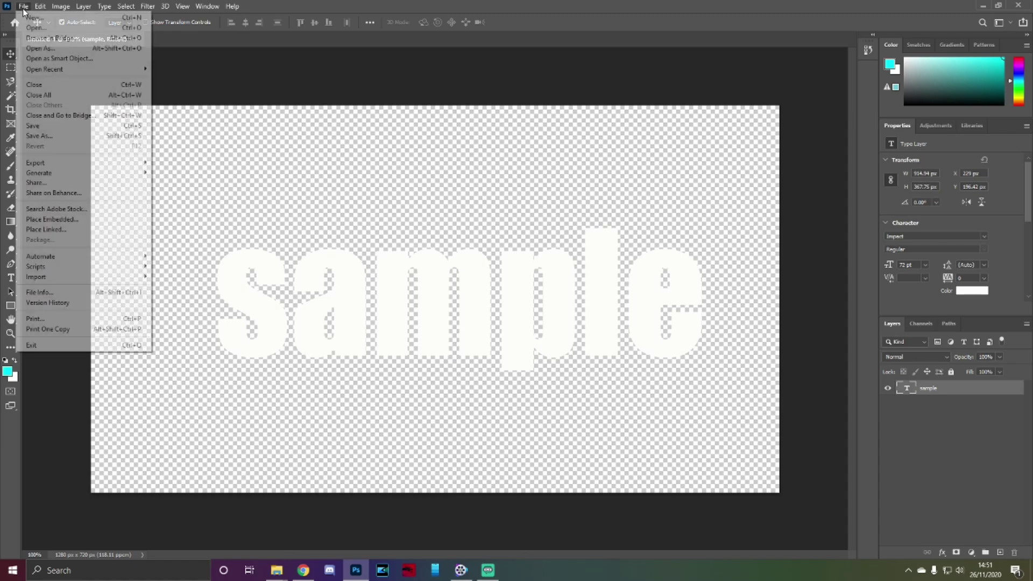
mouse_move(54, 164)
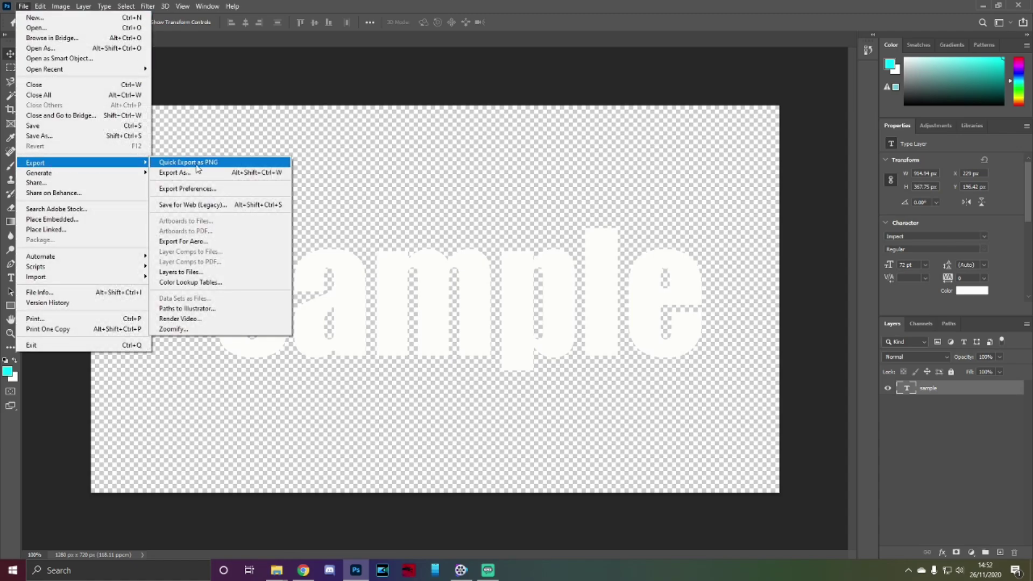
left_click(212, 163)
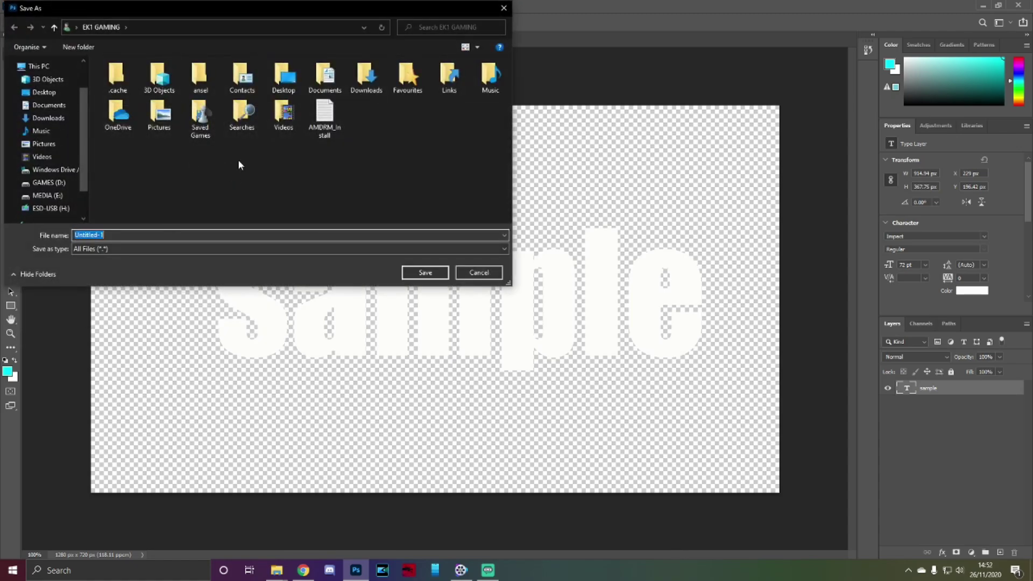
left_click(44, 92)
left_click(167, 235)
left_click(156, 234)
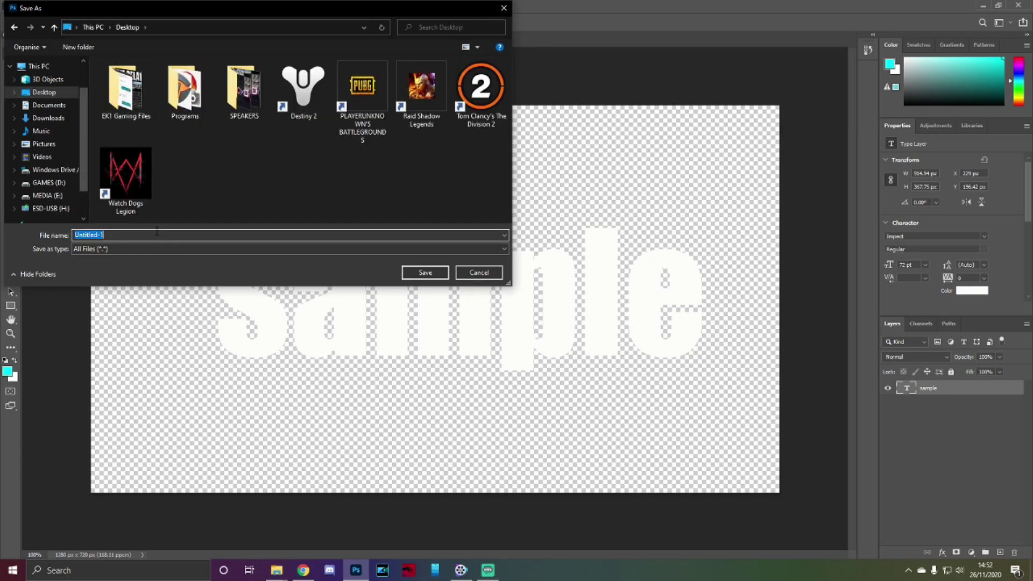
type("test 1")
left_click(424, 273)
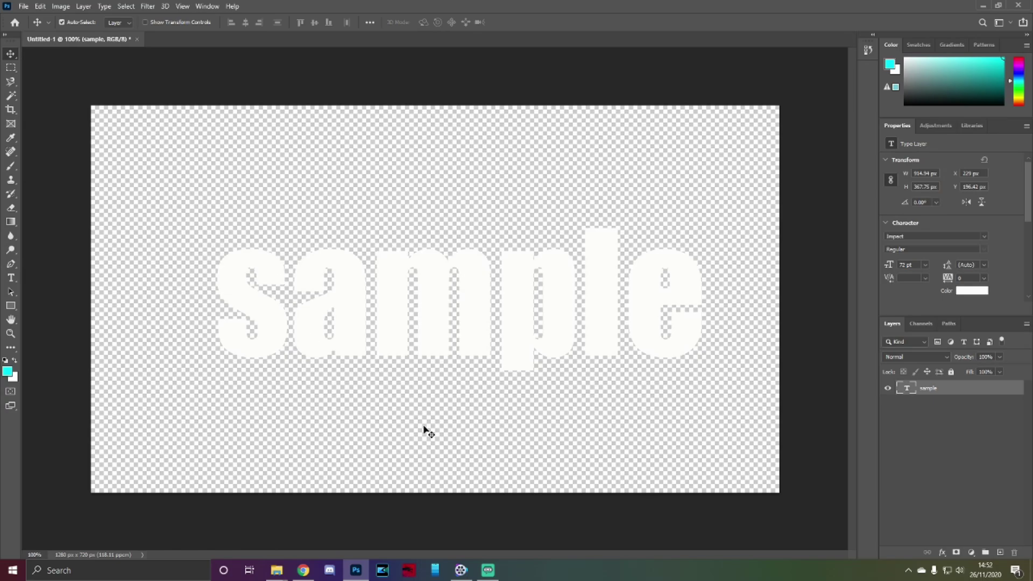
Step: Preview the exported "test 1" image from the desktop in the photo viewer and delete the file
left_click(983, 5)
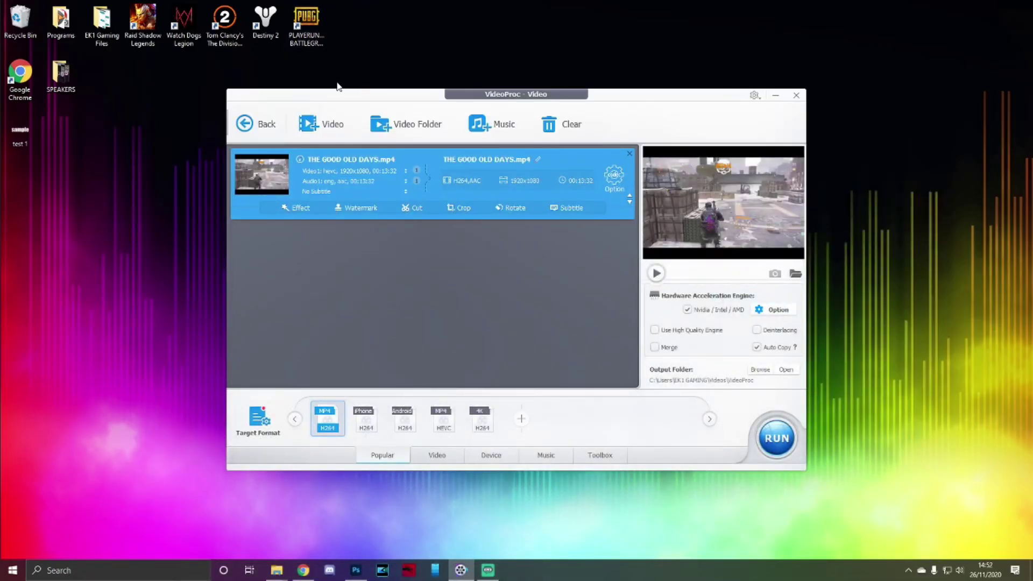
left_click_drag(20, 135, 117, 247)
double_click(139, 238)
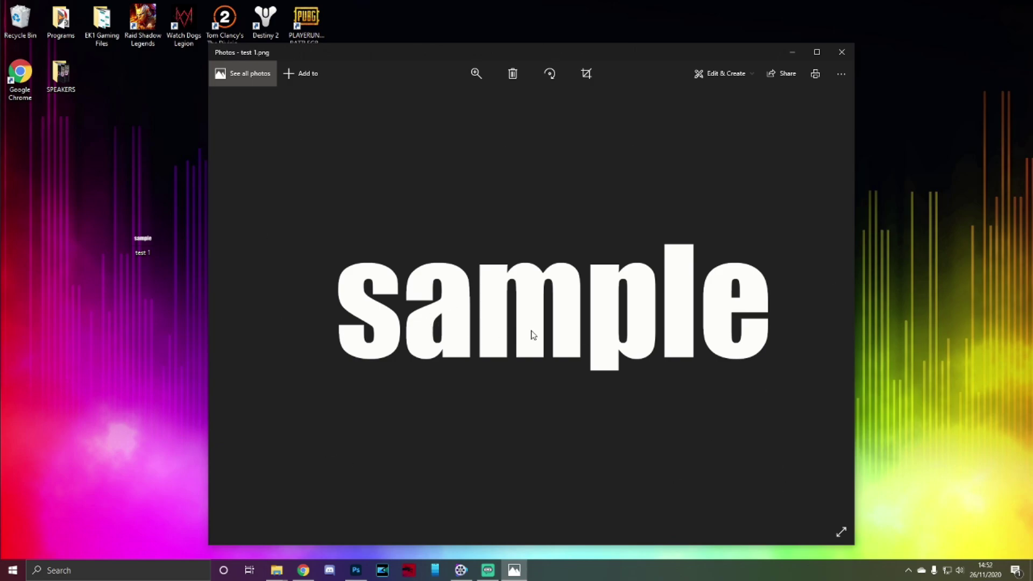
left_click(841, 52)
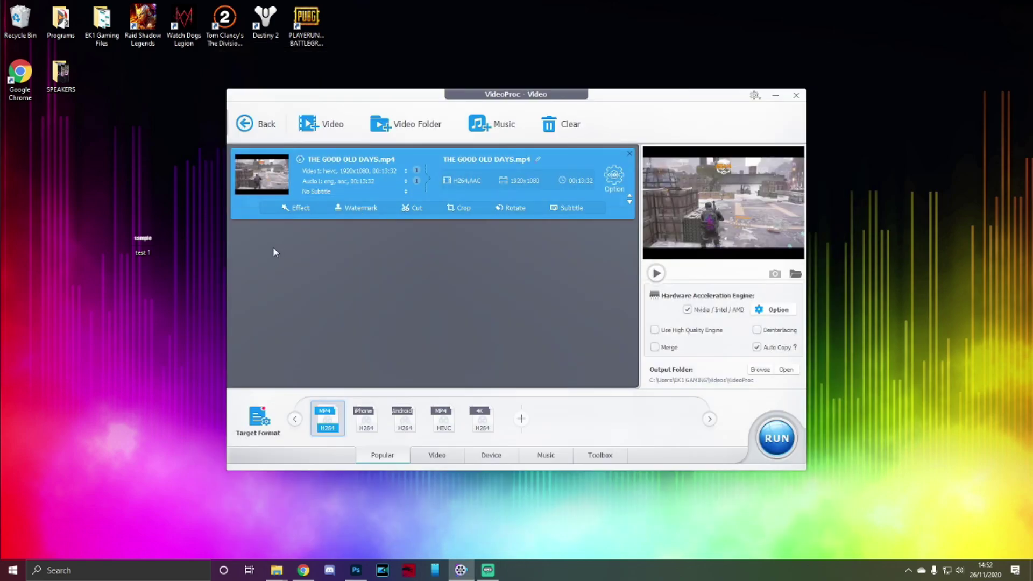
left_click_drag(142, 246, 28, 134)
key("Delete")
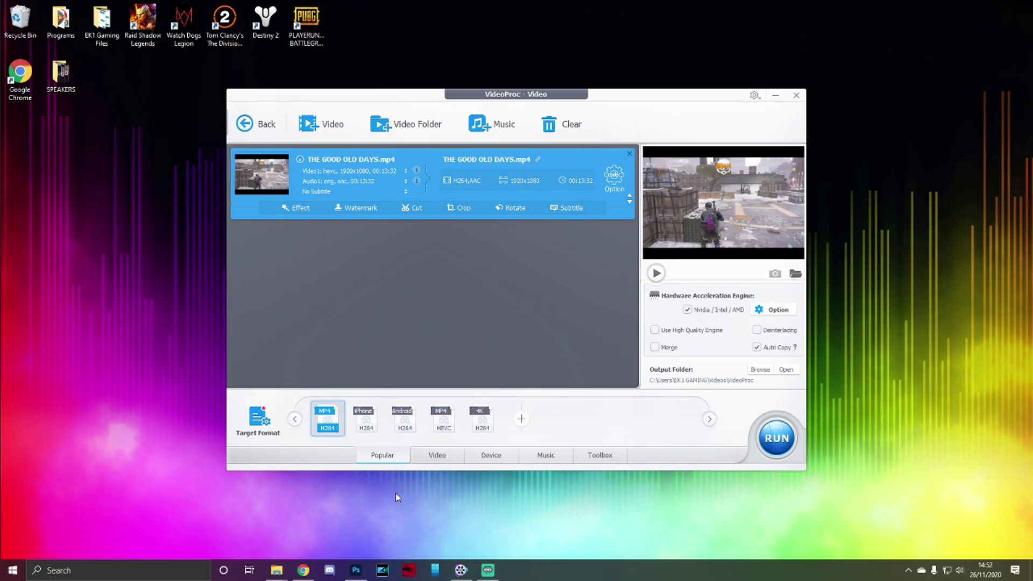
Step: Return to Photoshop, shift the sample text slightly to the left, and undo back to the empty transparent layer
left_click(356, 570)
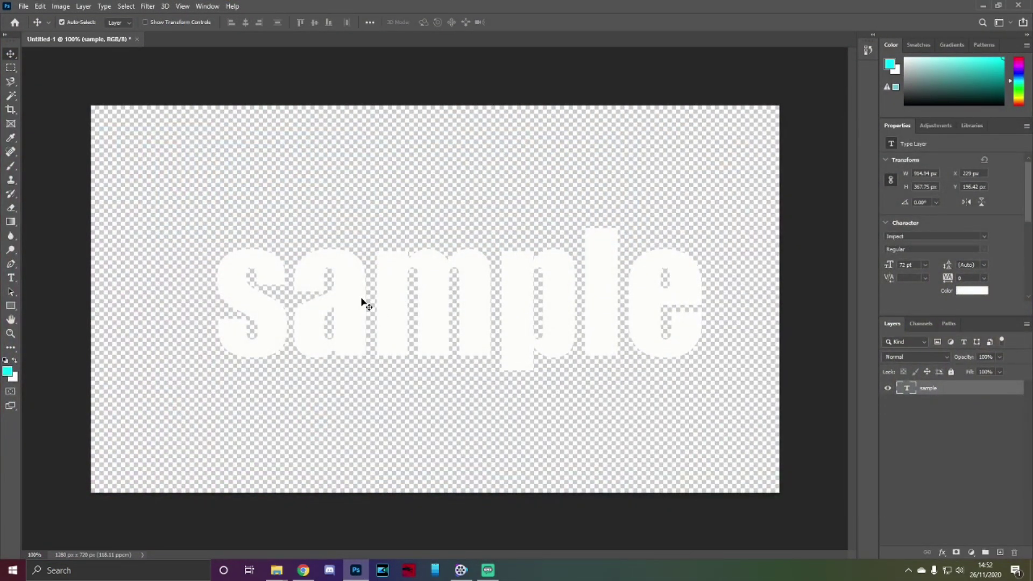
left_click_drag(357, 307, 342, 307)
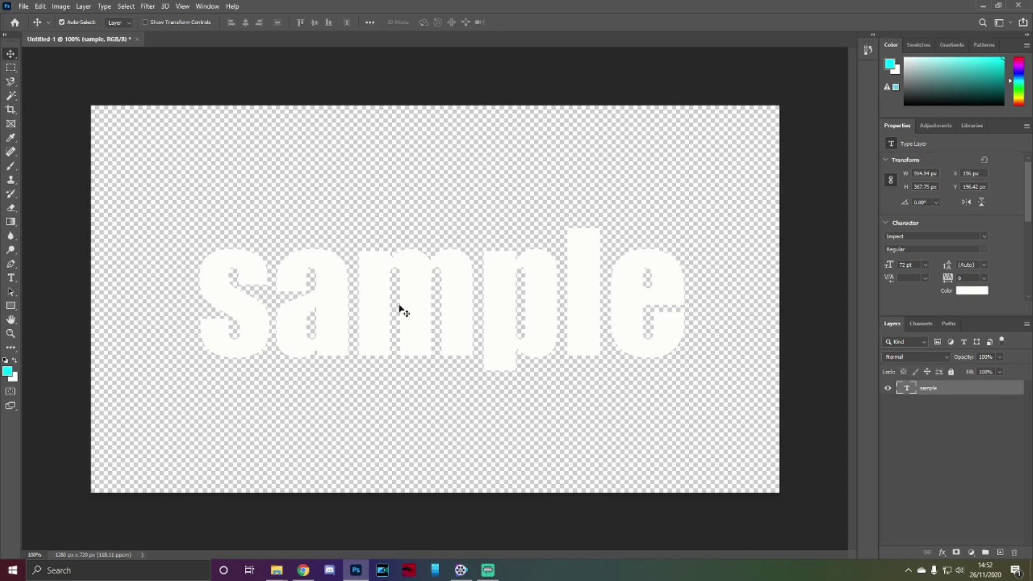
key("ctrl+z")
key("ctrl+z")
key("ctrl+z")
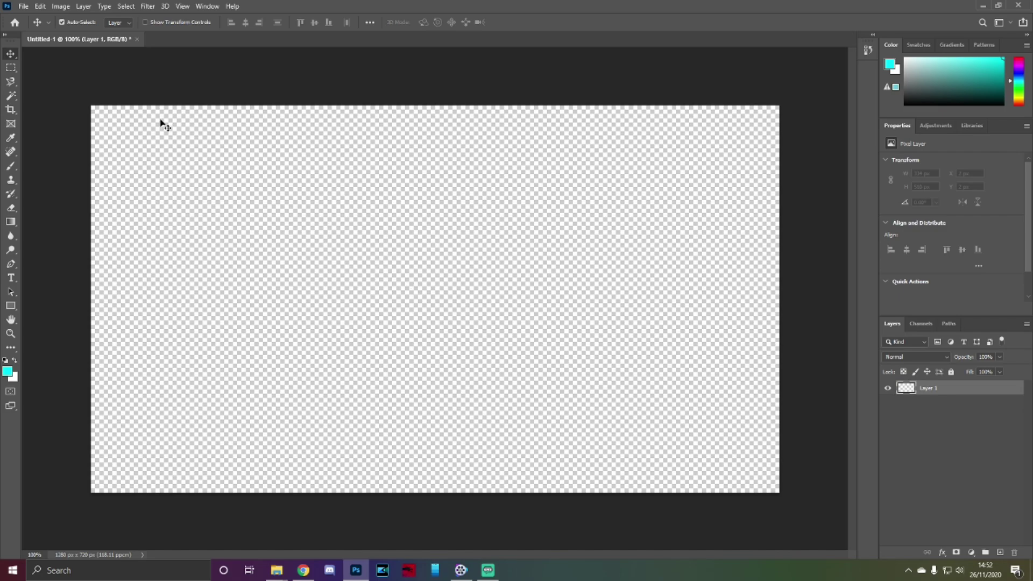
Step: Place the "USE PNG" logo as an embedded image from the Logos folder inside EK1 Design Files
left_click(24, 7)
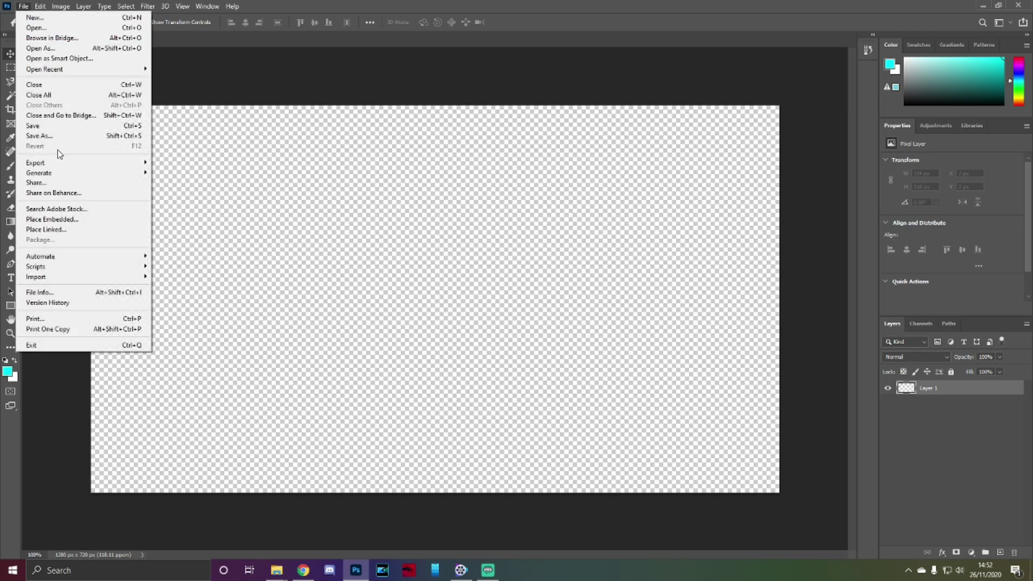
left_click(94, 222)
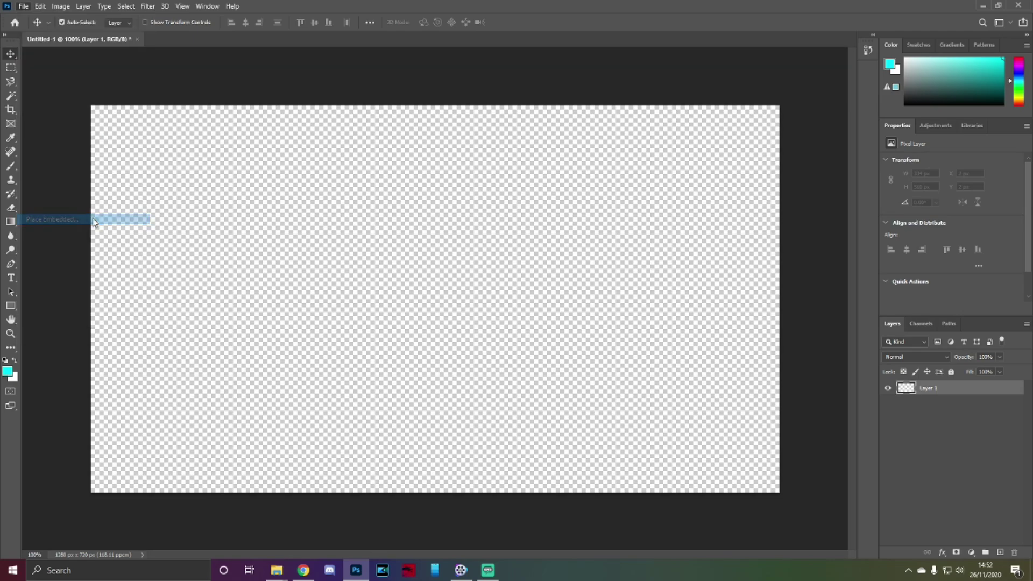
double_click(125, 89)
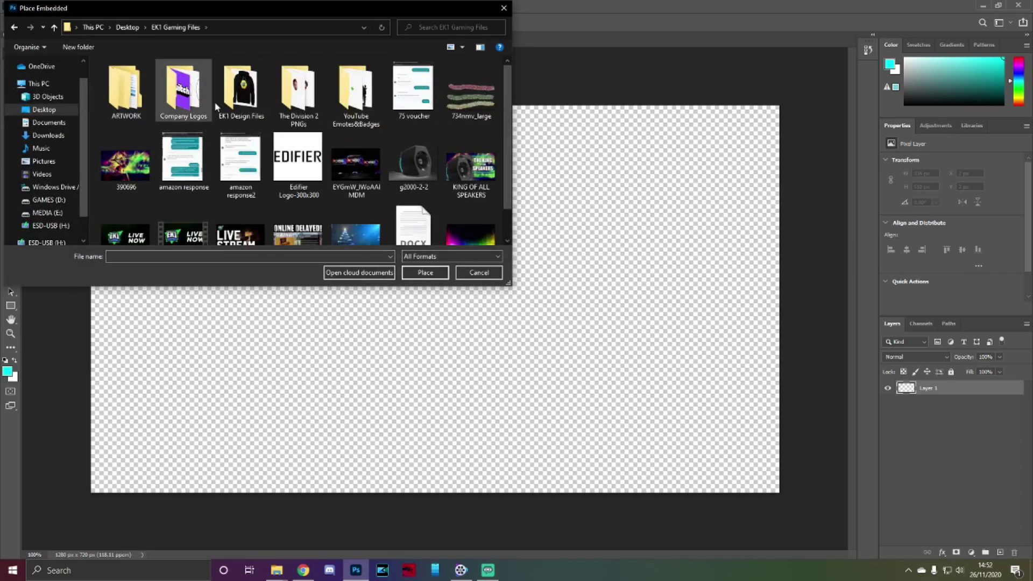
double_click(260, 101)
double_click(161, 123)
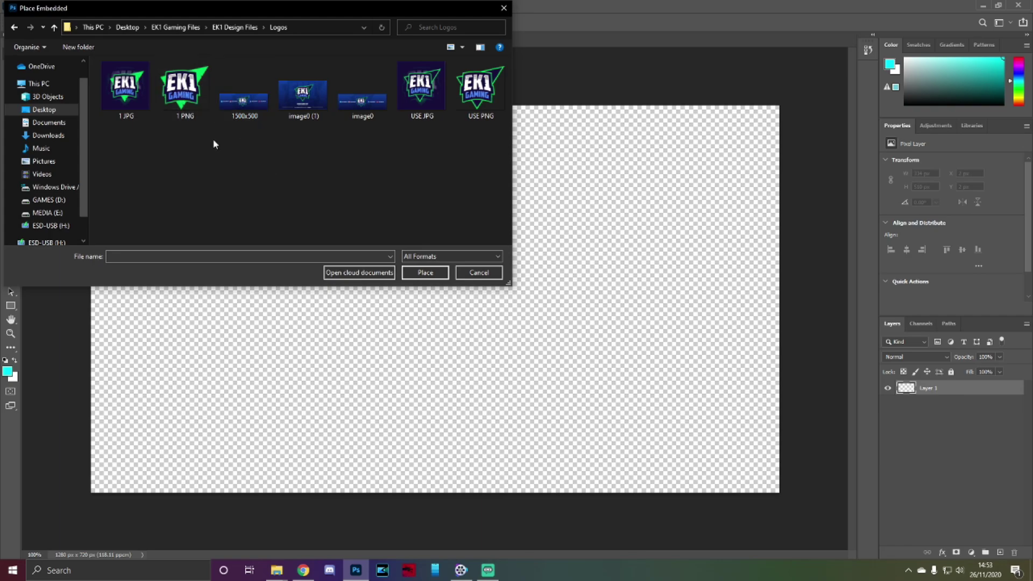
double_click(482, 92)
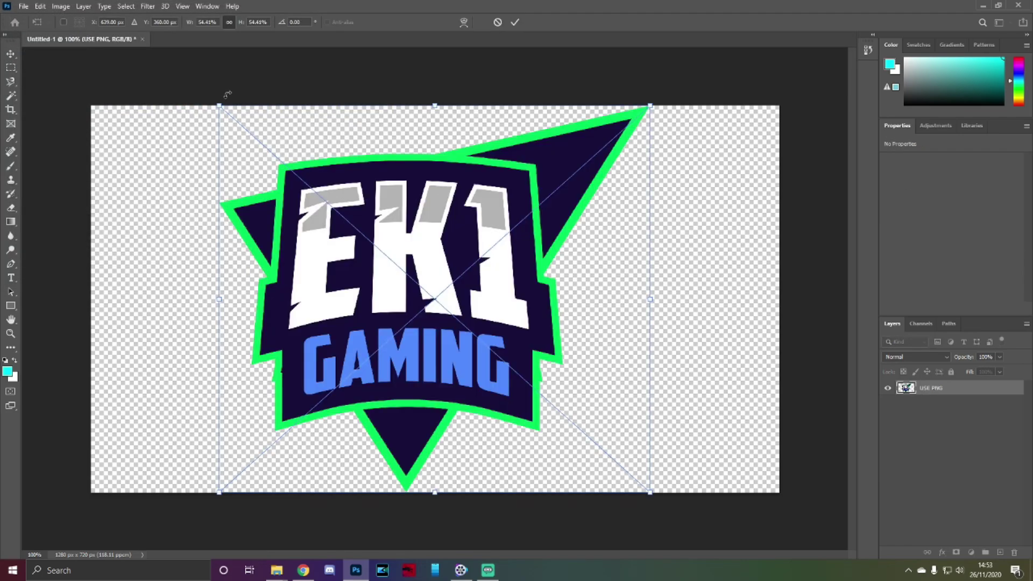
Step: Scale the placed logo to about 47.5% and position it vertically centred, slightly right of the canvas middle
left_click_drag(220, 106, 273, 153)
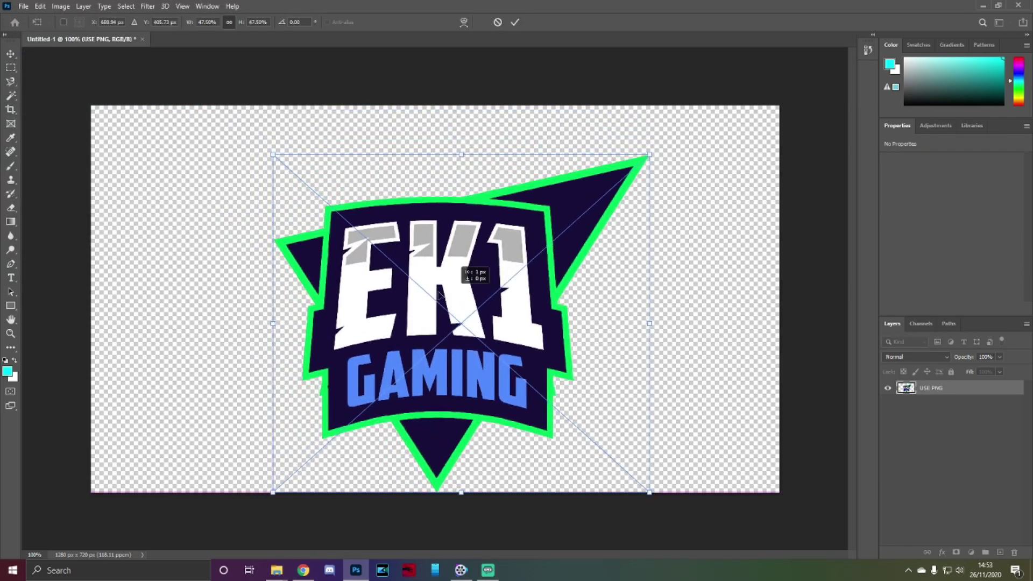
left_click_drag(473, 281, 500, 296)
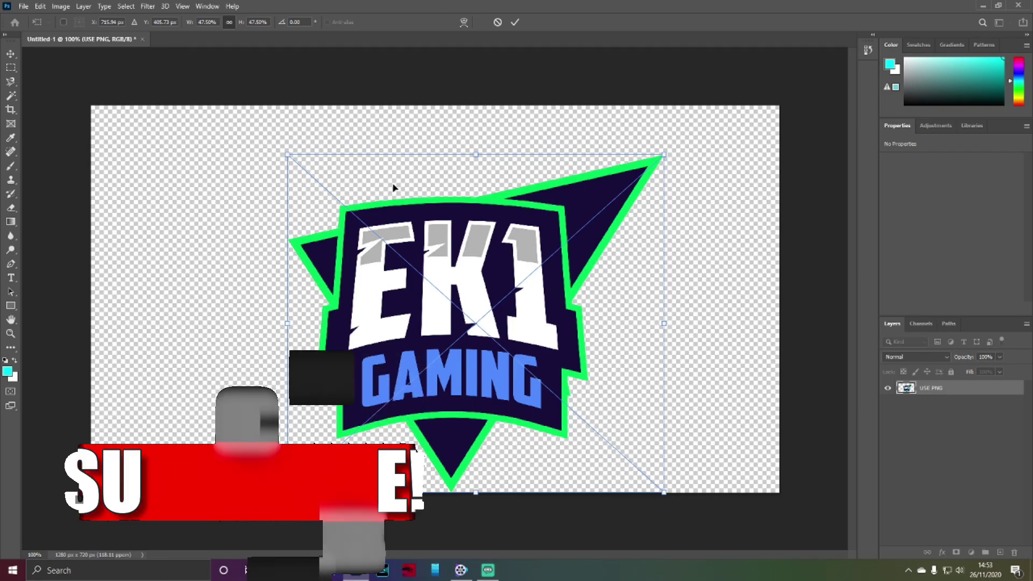
mouse_move(443, 262)
left_mouse_down()
mouse_move(406, 237)
mouse_move(455, 247)
left_mouse_up()
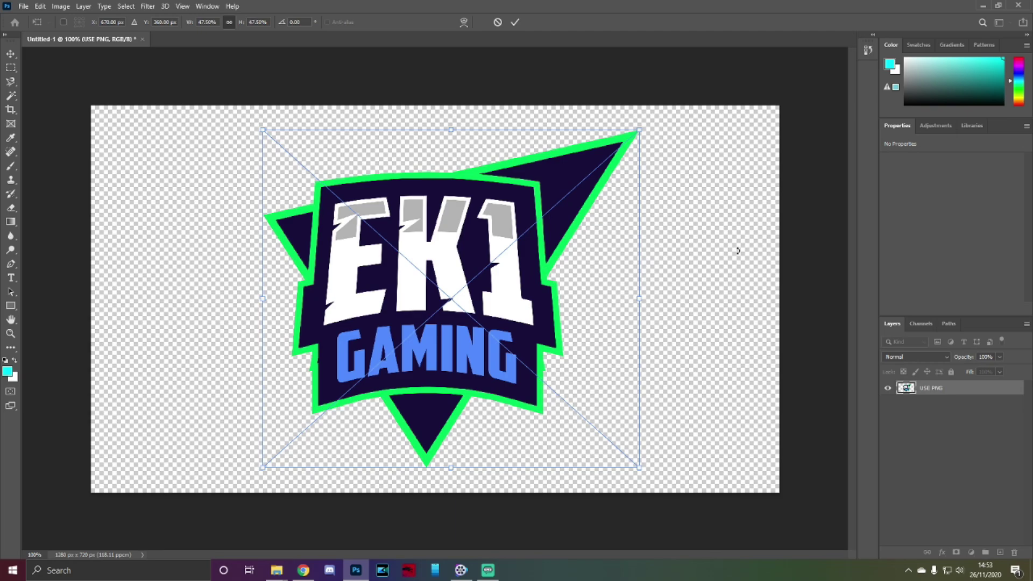
key("Return")
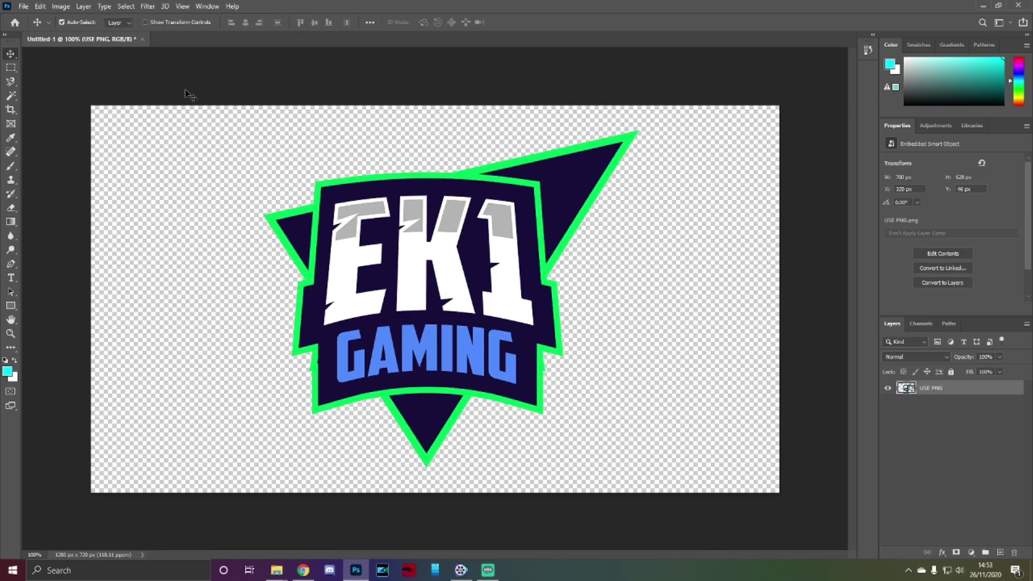
Step: Quick-export the logo document as a PNG named "logo watermark" to the Desktop
left_click(24, 9)
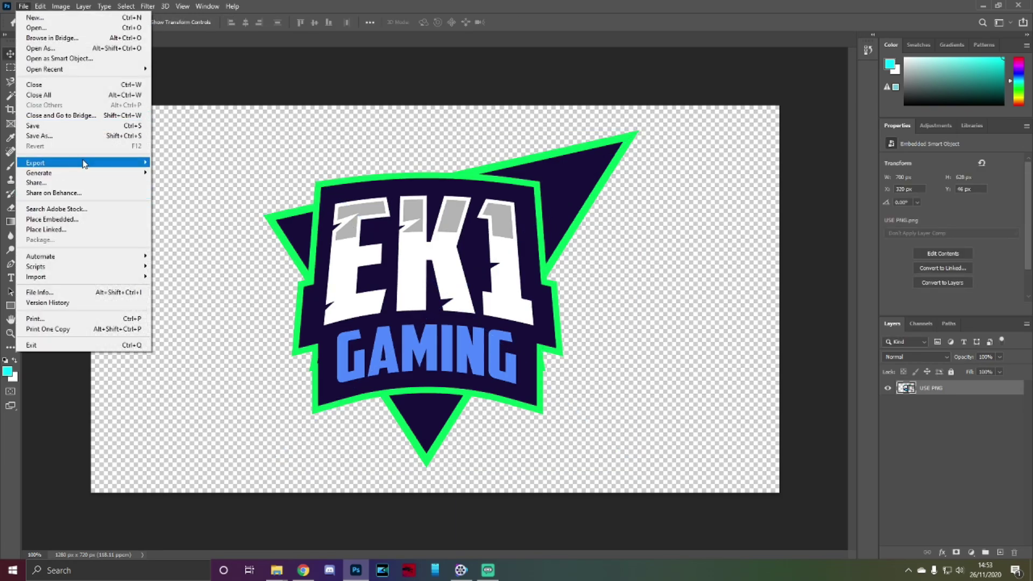
mouse_move(120, 164)
left_click(199, 162)
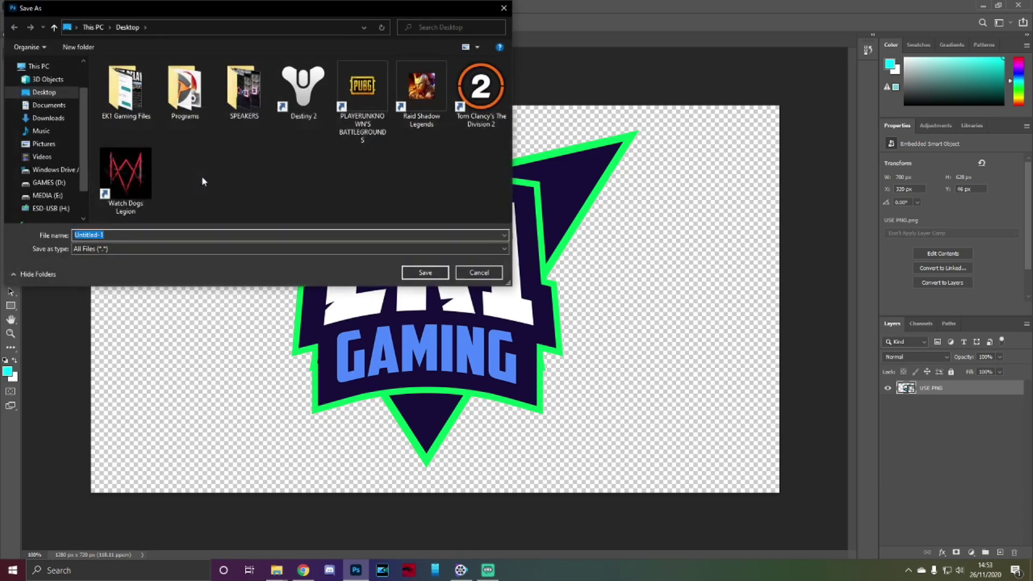
type("logo watermark")
key("Return")
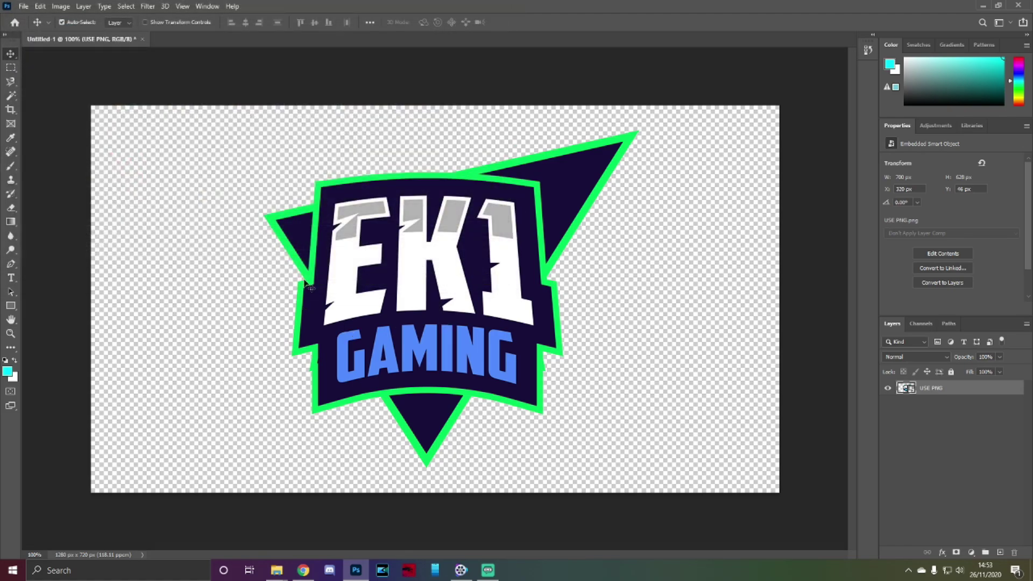
Step: Switch to VideoProc, clear the loaded media, and load the "WATCH DOGS LEGION ANNOUNCEMENT" video from the MEDIA (E:) drive
left_click(983, 4)
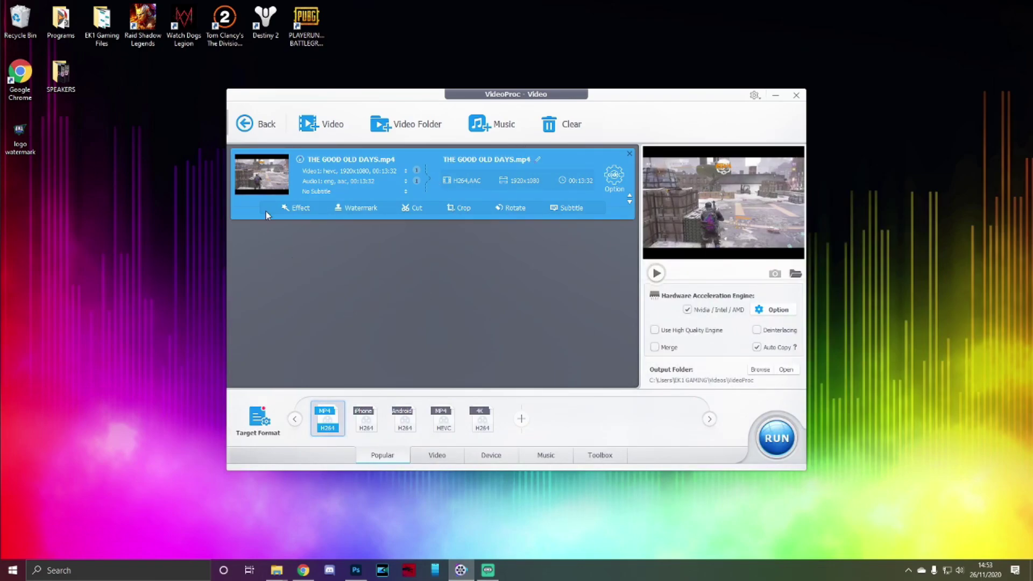
left_click(251, 127)
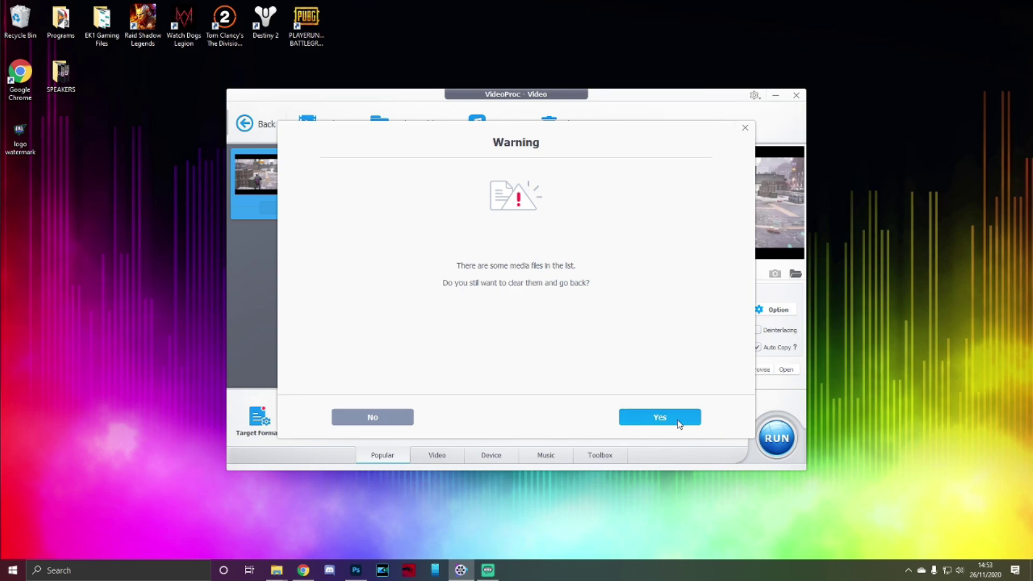
left_click(678, 420)
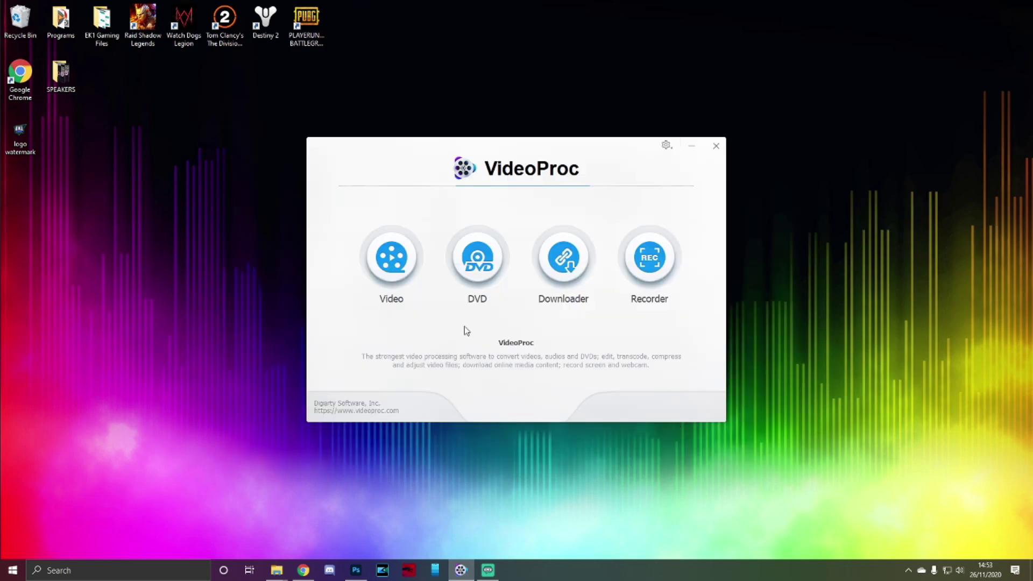
left_click(392, 253)
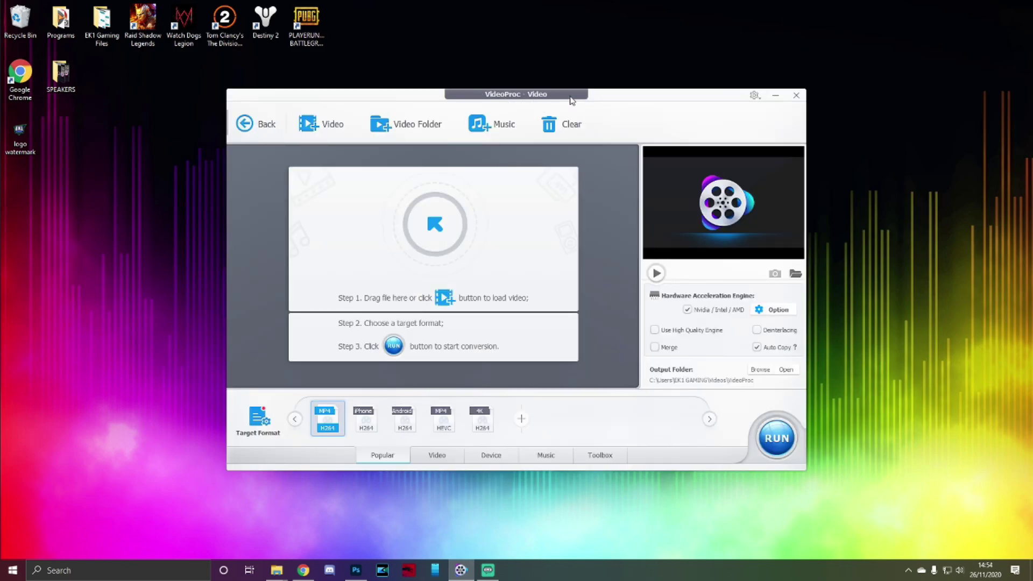
left_click(321, 123)
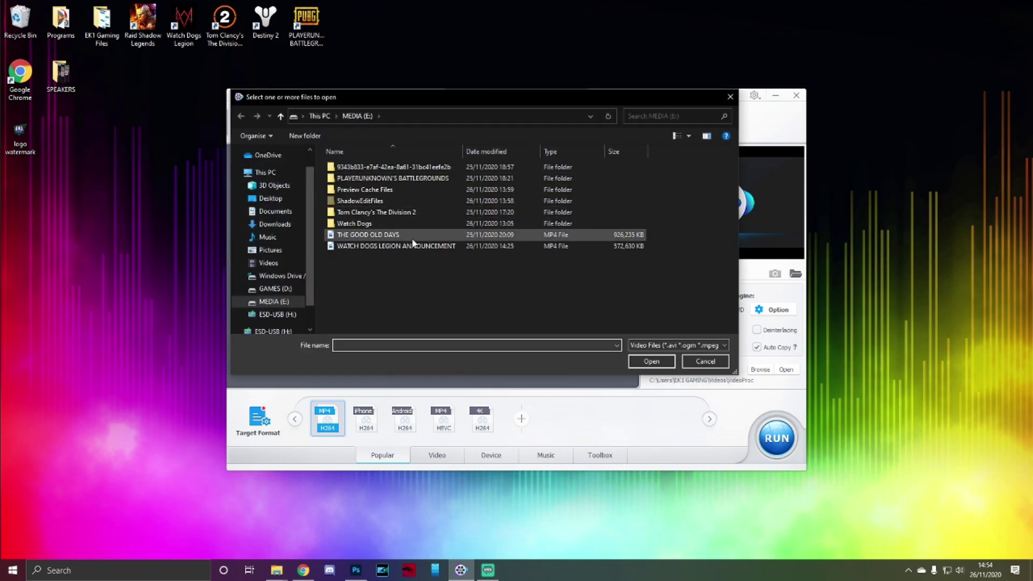
double_click(412, 244)
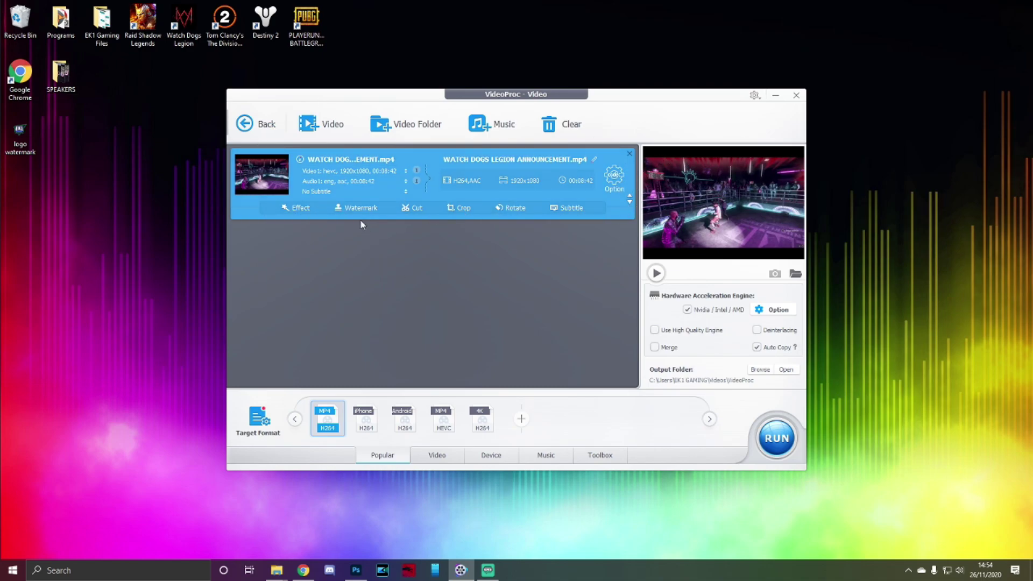
Step: Open the video's watermark settings, pause the preview on an early gameplay frame, and enable the watermark
left_click(350, 208)
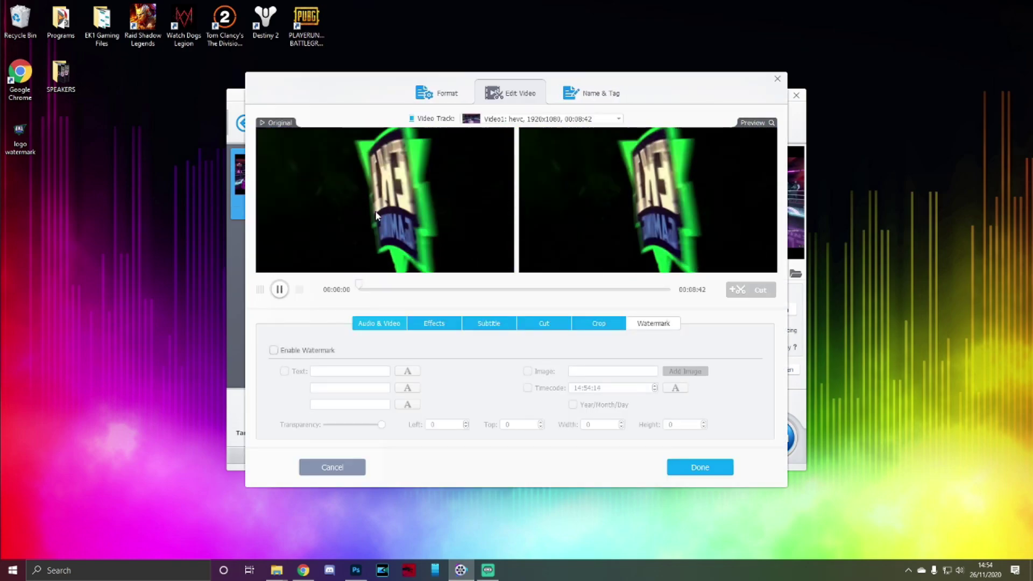
left_click(279, 289)
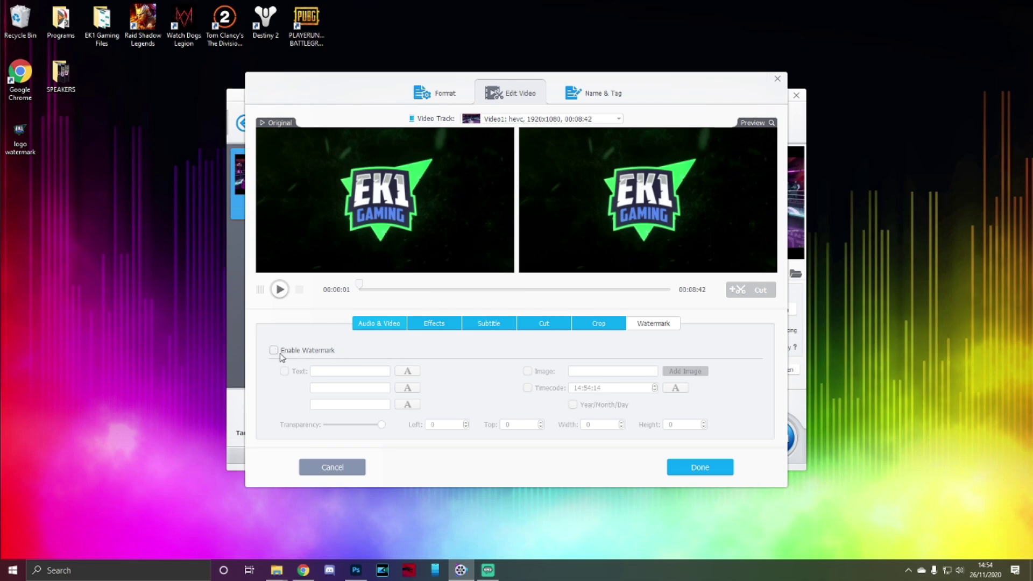
left_click(365, 290)
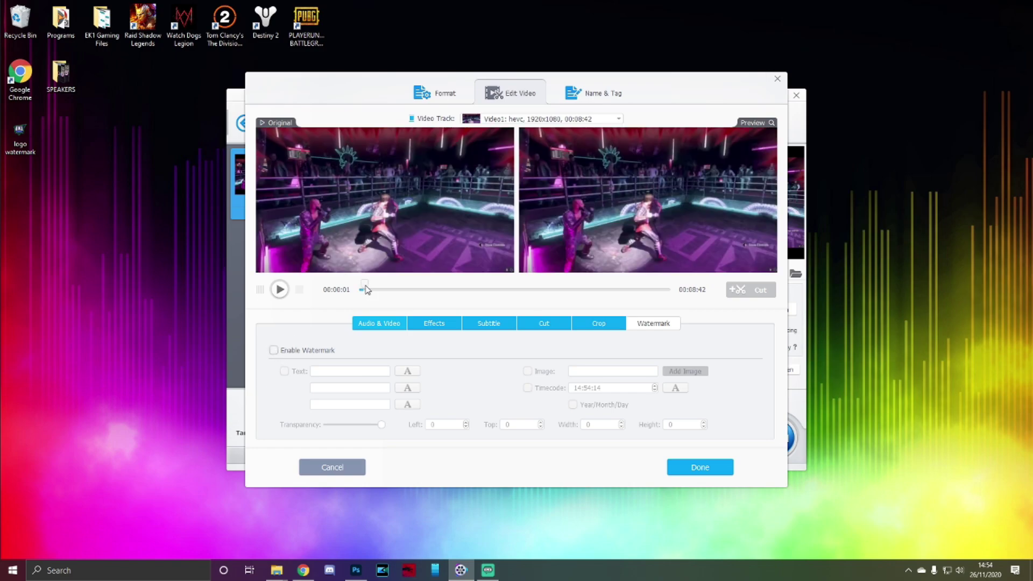
left_click(365, 289)
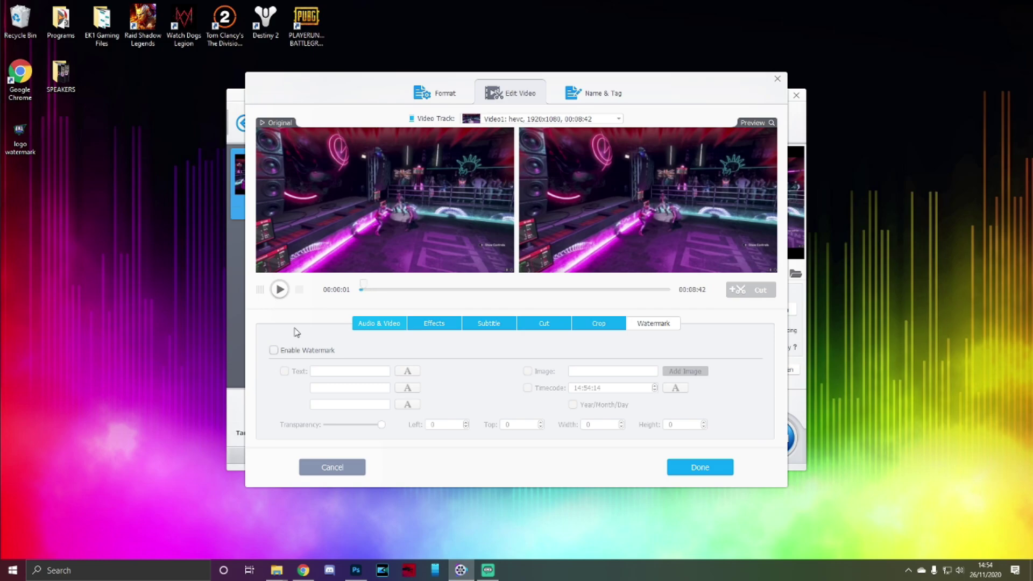
left_click(275, 350)
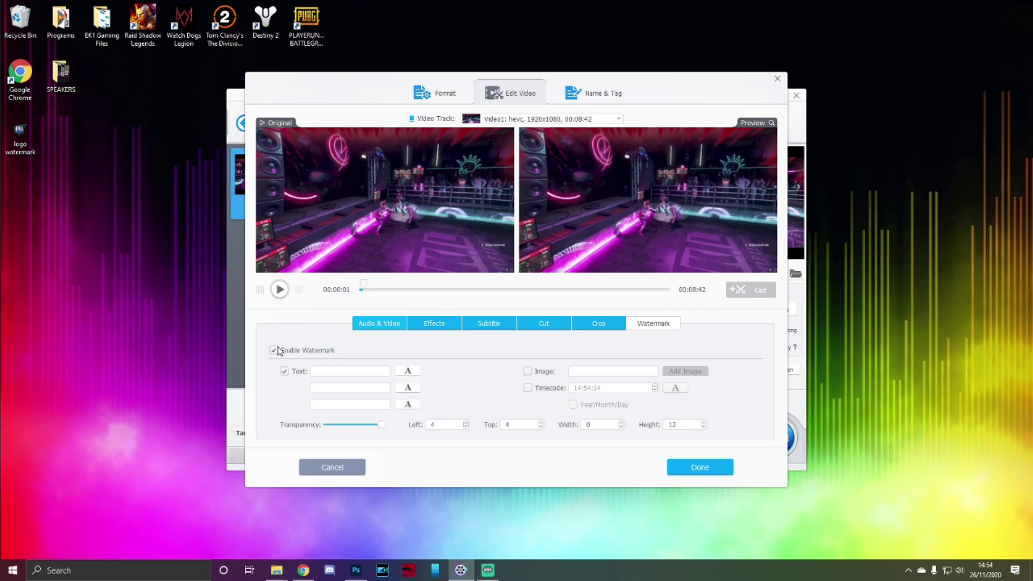
Step: Try a text watermark reading "sample", enlarging it to about 1124 x 560 and moving it towards the frame's upper middle
left_click(339, 373)
mouse_move(364, 574)
left_click(337, 369)
type("sample")
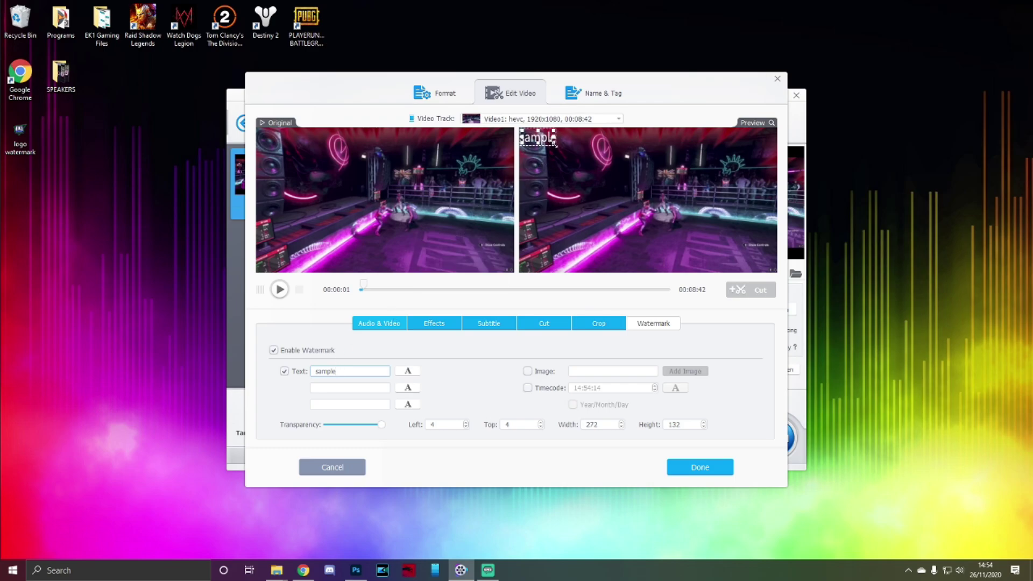
left_click_drag(556, 144, 667, 202)
left_click_drag(601, 181, 632, 188)
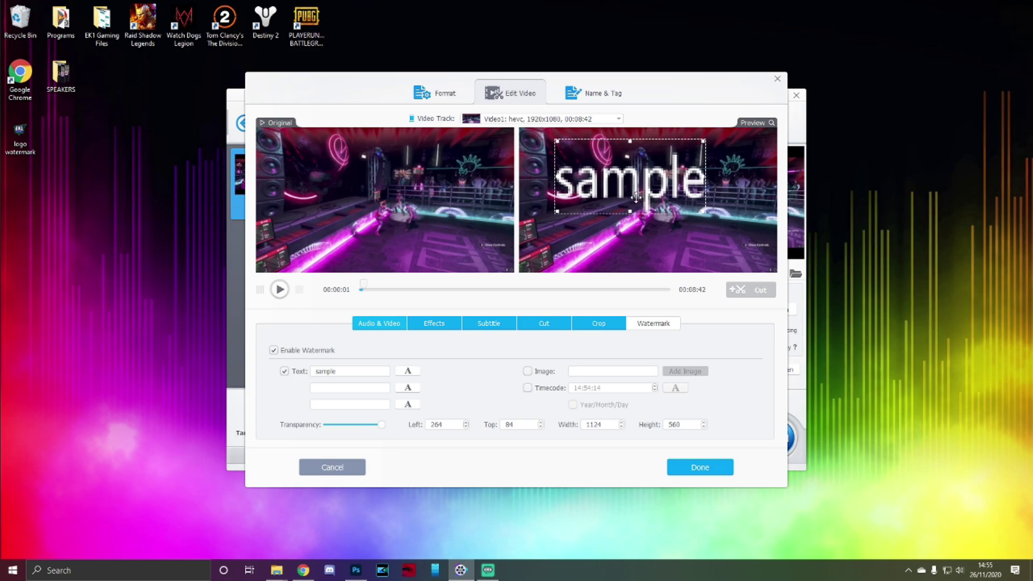
left_click(285, 372)
left_click(284, 372)
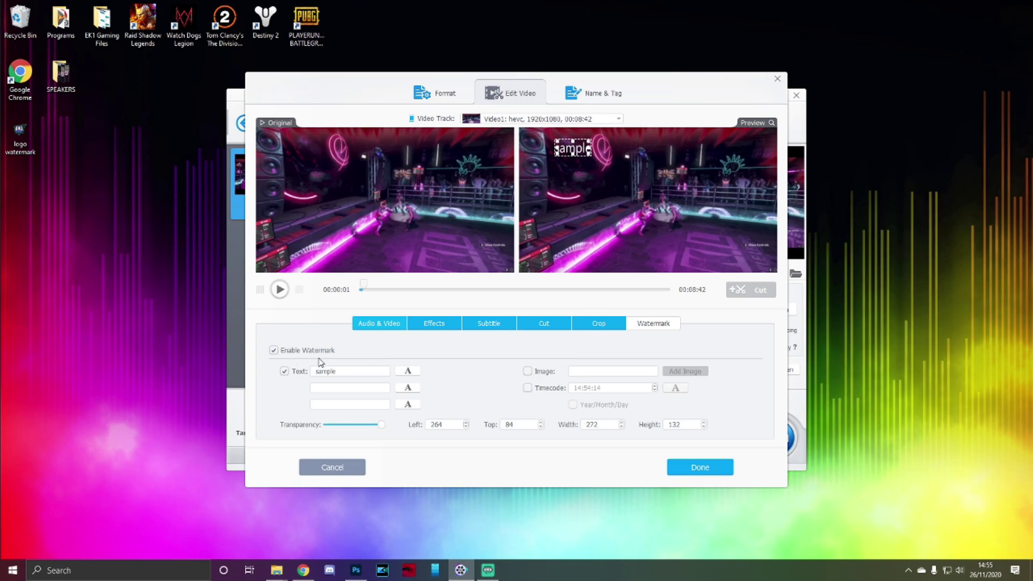
Step: Switch to an image watermark and add the "logo watermark" picture from the Desktop
left_click(528, 371)
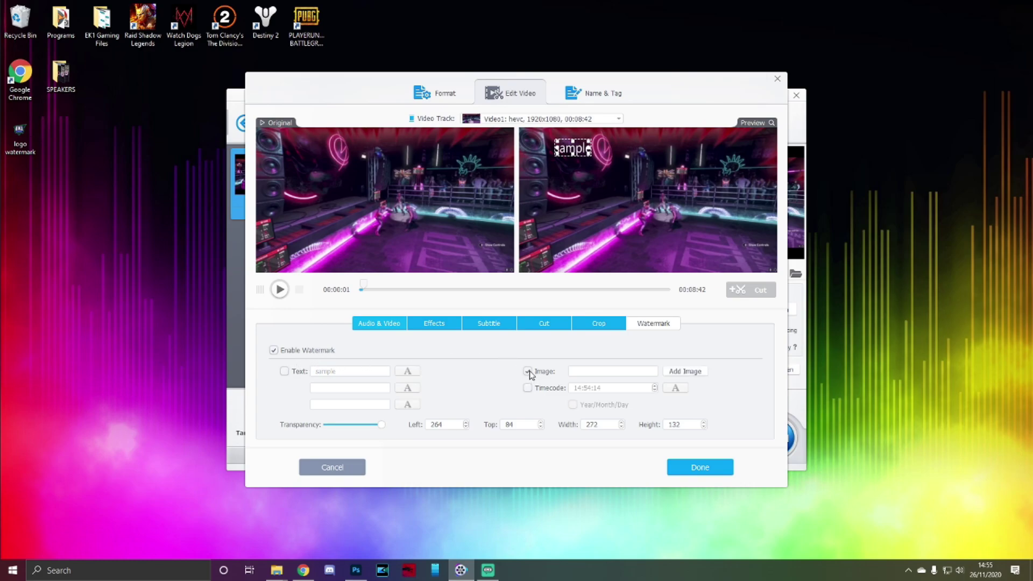
left_click(685, 371)
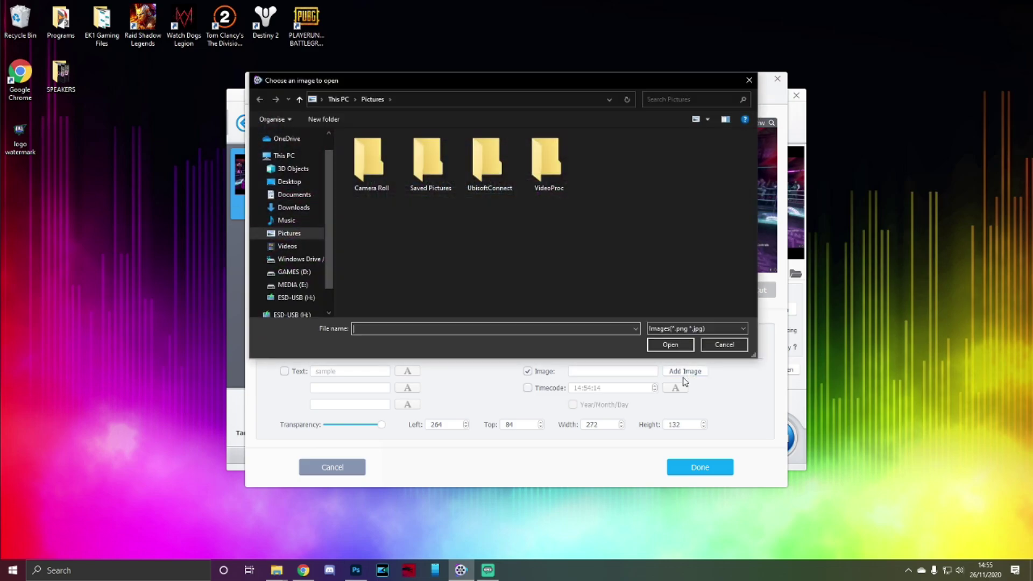
left_click(307, 178)
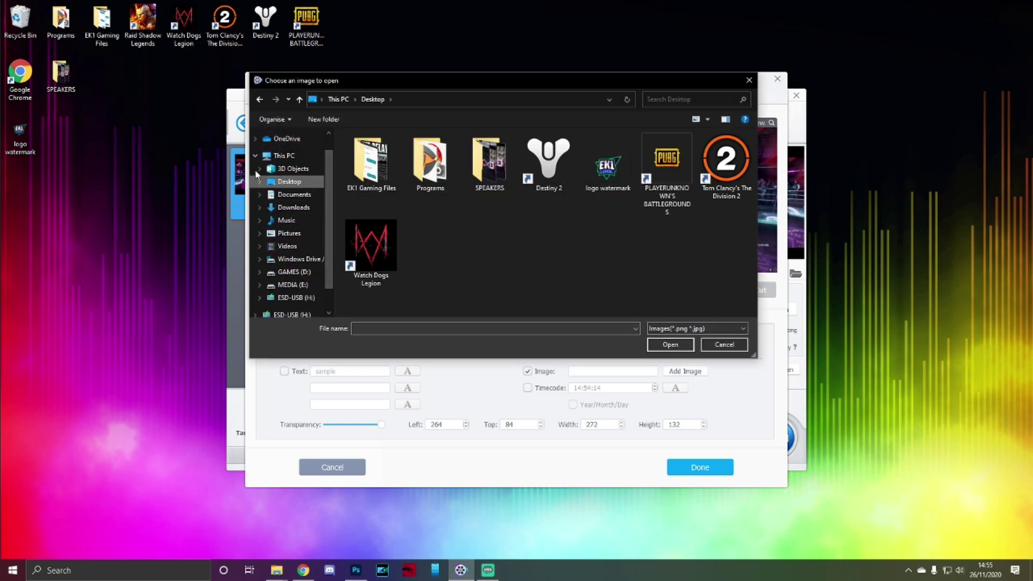
double_click(611, 170)
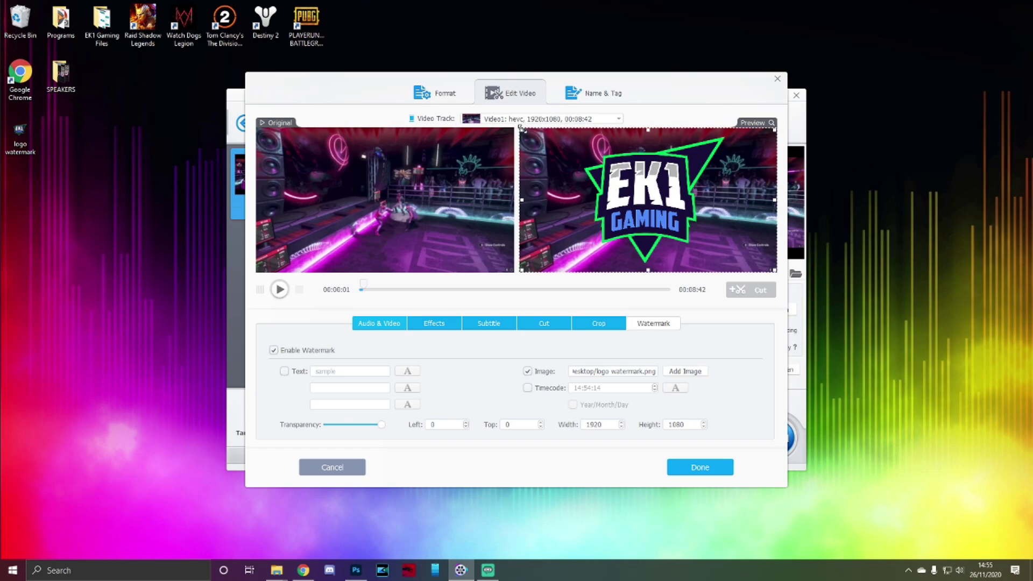
Step: Try shrinking the logo watermark to about 732 x 364, and enlarge it back to the full 1920 x 1080 frame
left_click_drag(521, 128, 631, 209)
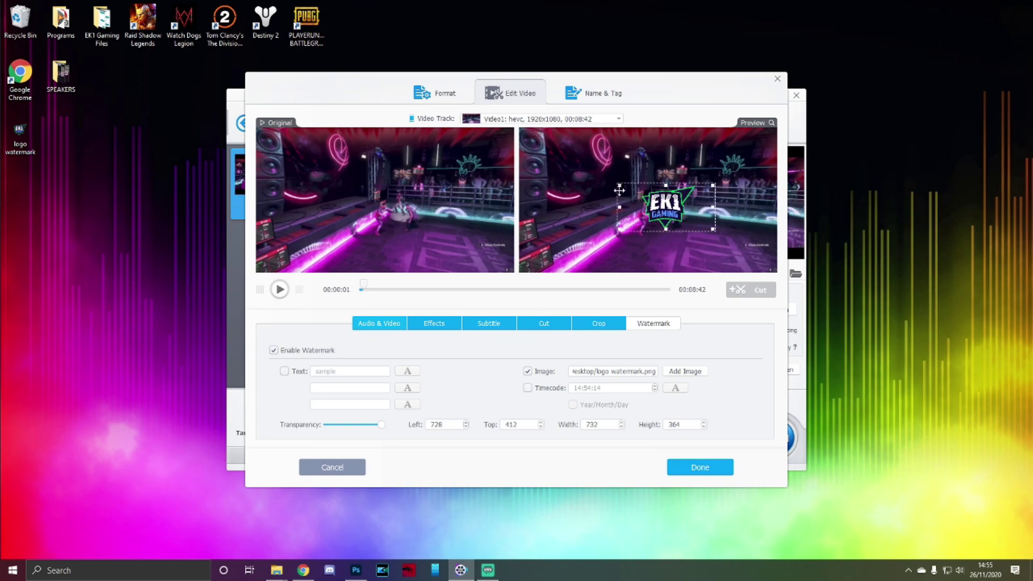
left_click_drag(619, 185, 514, 125)
left_click_drag(711, 229, 783, 271)
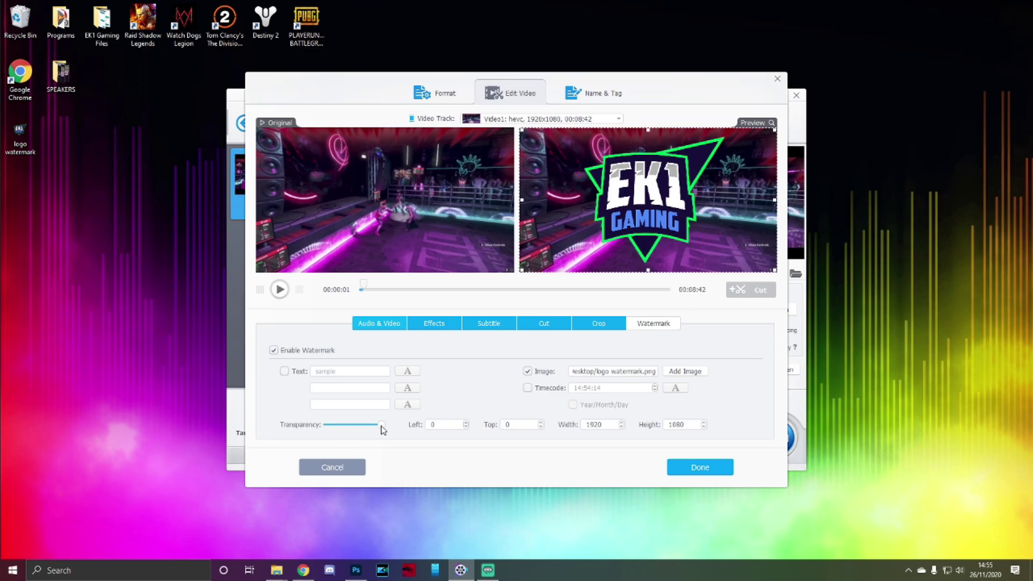
Step: Reduce the logo watermark's opacity until it is very faint, and play the preview briefly to check it
left_click_drag(382, 429, 334, 434)
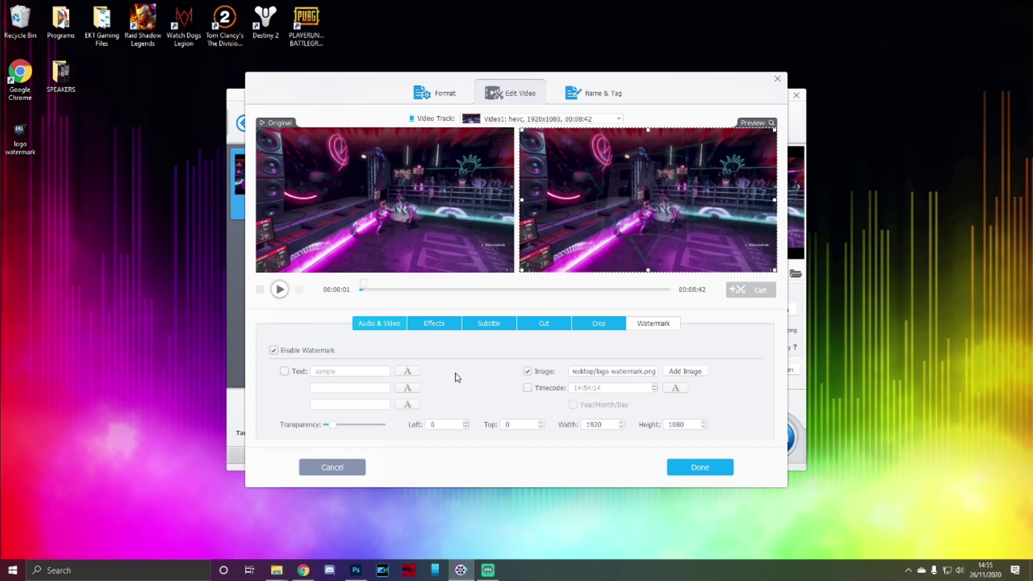
left_click(280, 290)
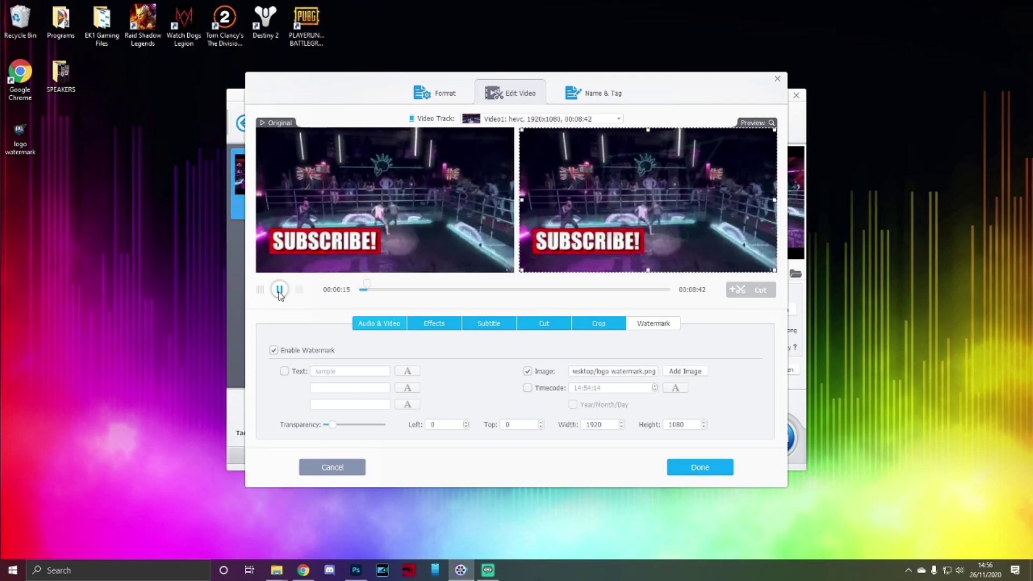
left_click(280, 293)
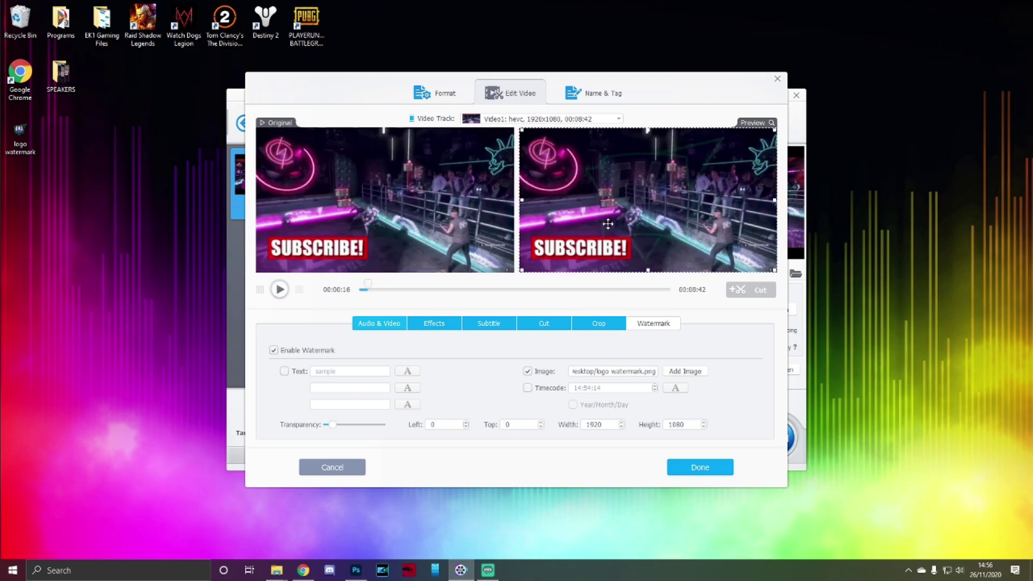